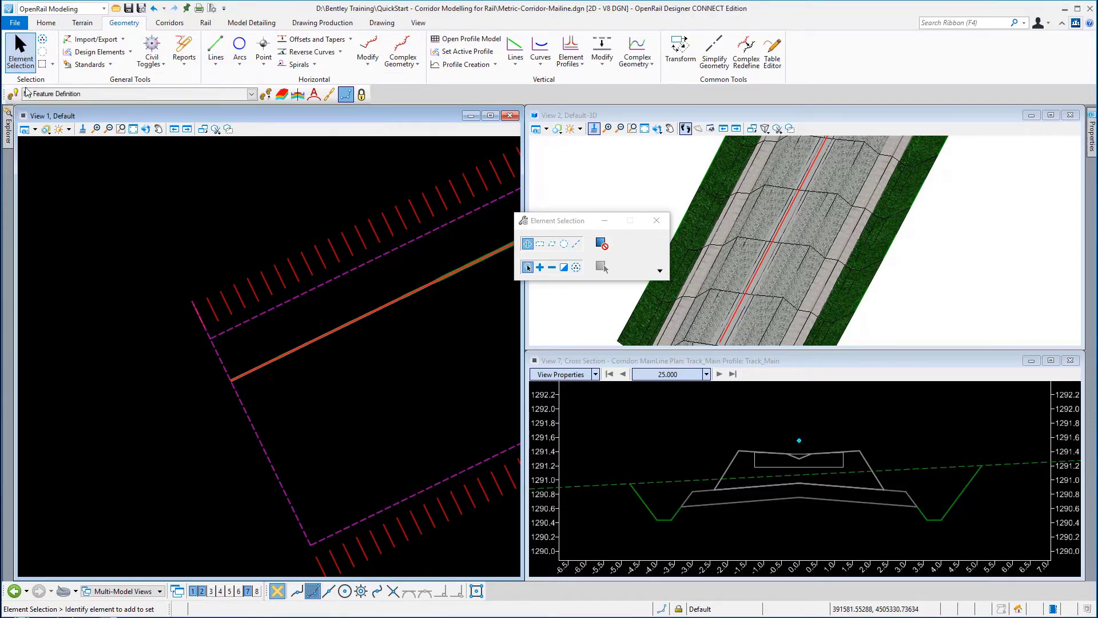
# Change the MainLine corridor's template drop to the Single Track - Wooden Sleepers template from the Rail templates.
pyautogui.click(205, 332)
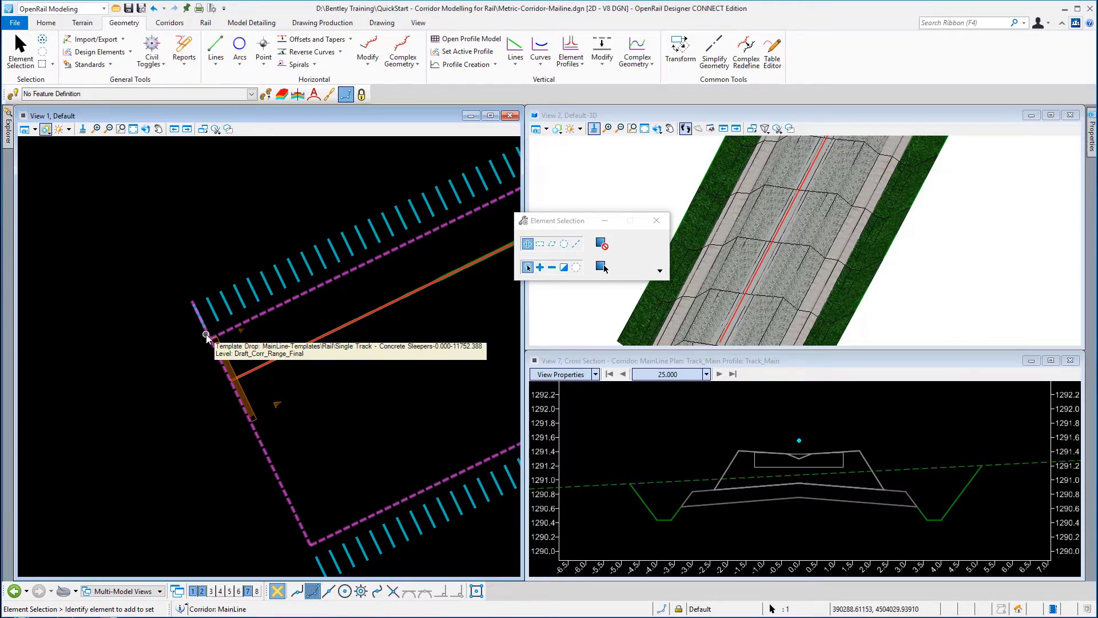
pyautogui.click(206, 334)
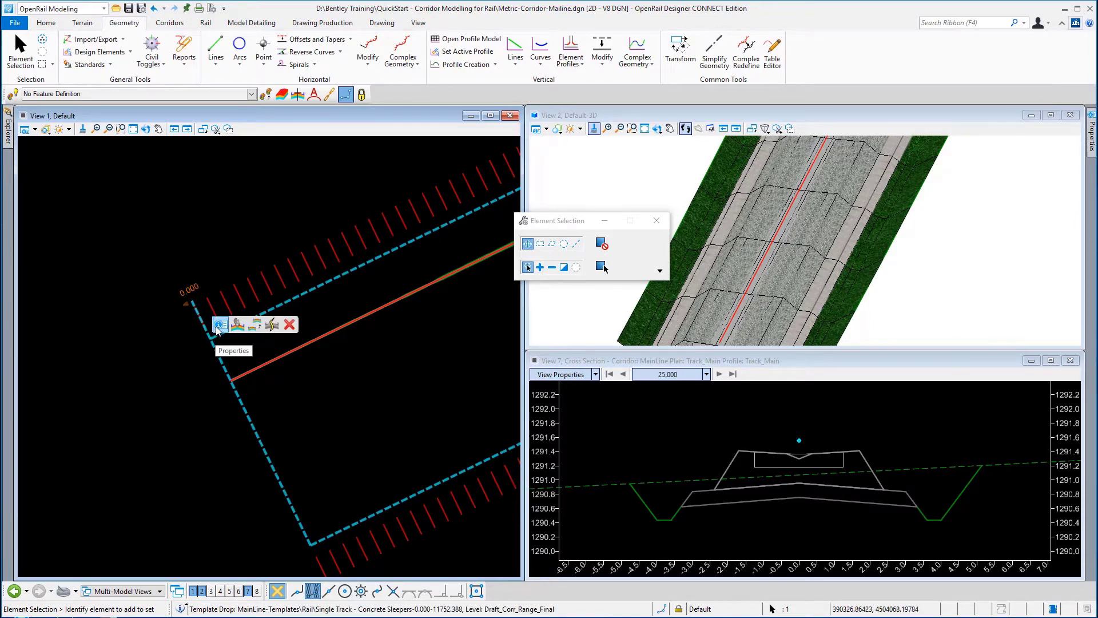
pyautogui.click(218, 326)
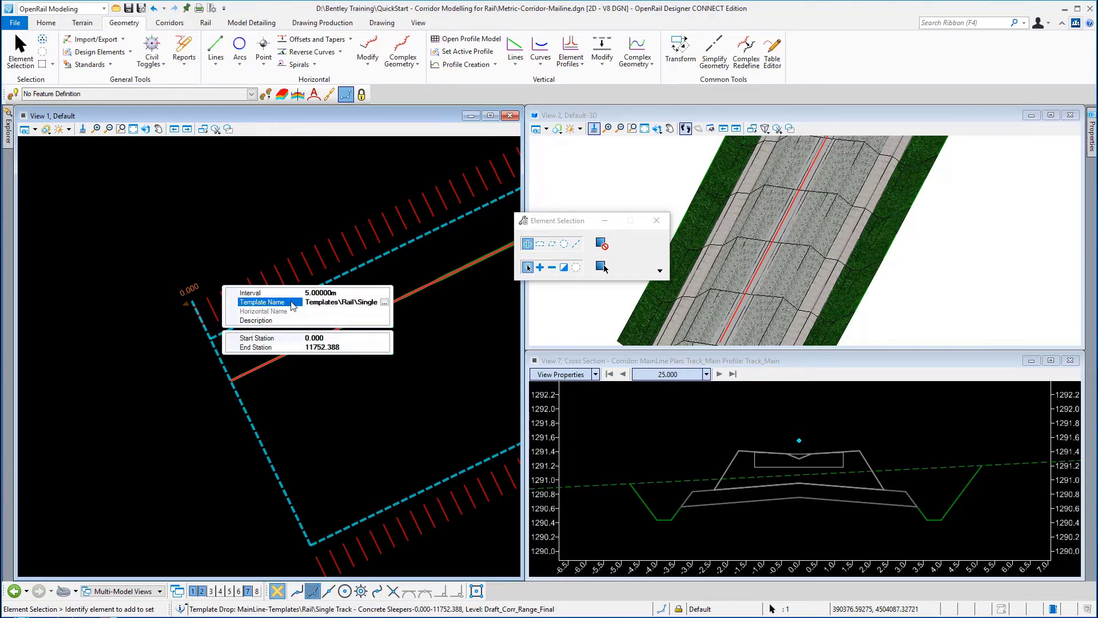
pyautogui.click(387, 305)
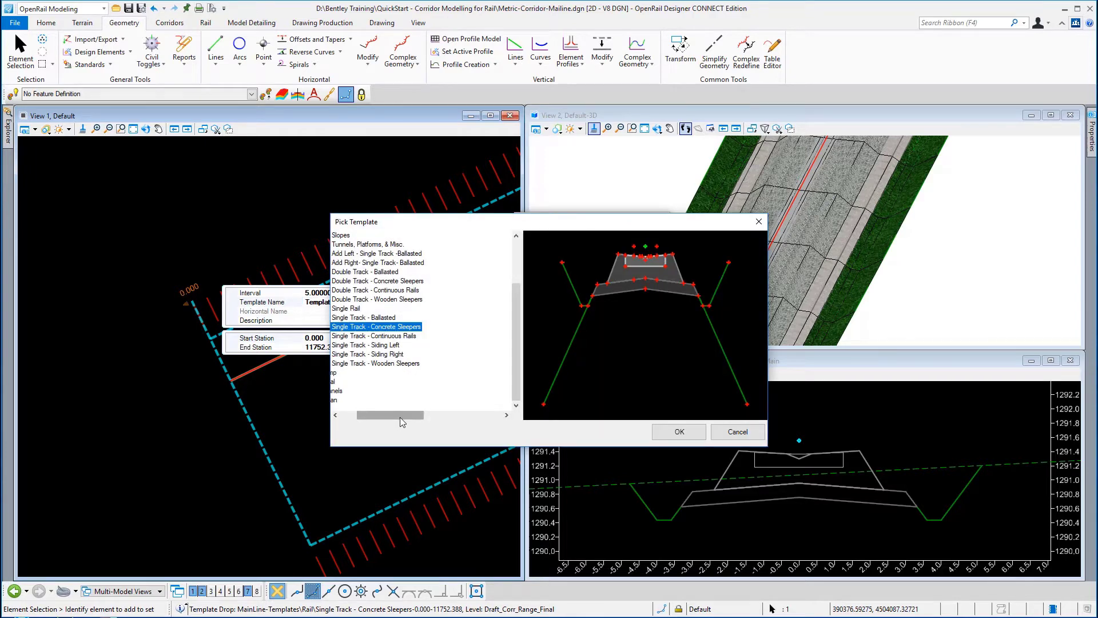
pyautogui.moveTo(402, 422); pyautogui.dragTo(386, 421)
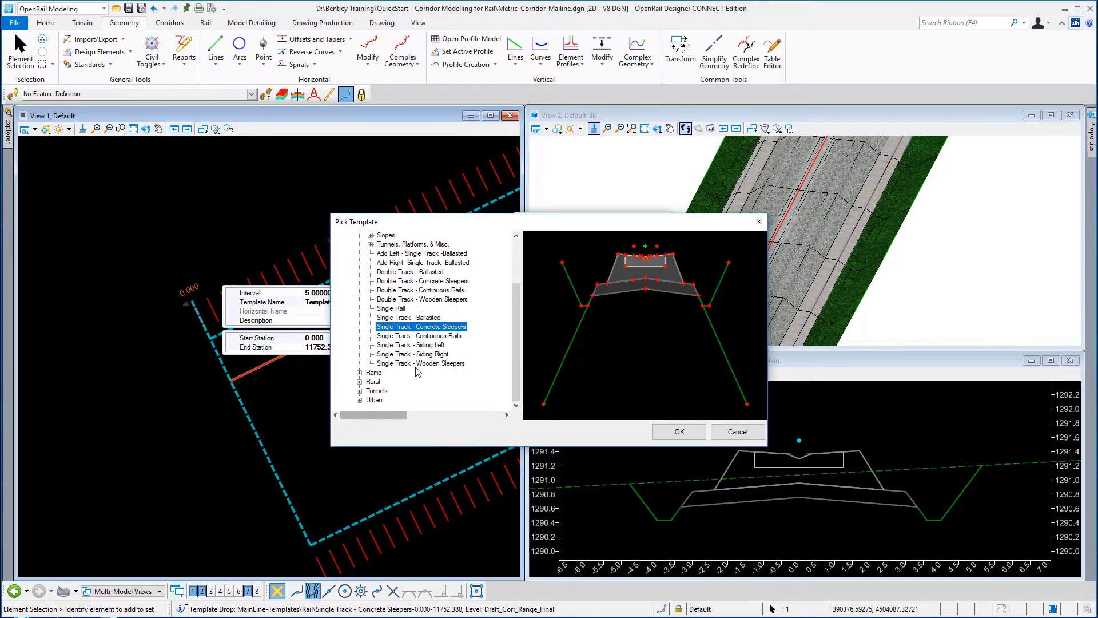
pyautogui.click(384, 364)
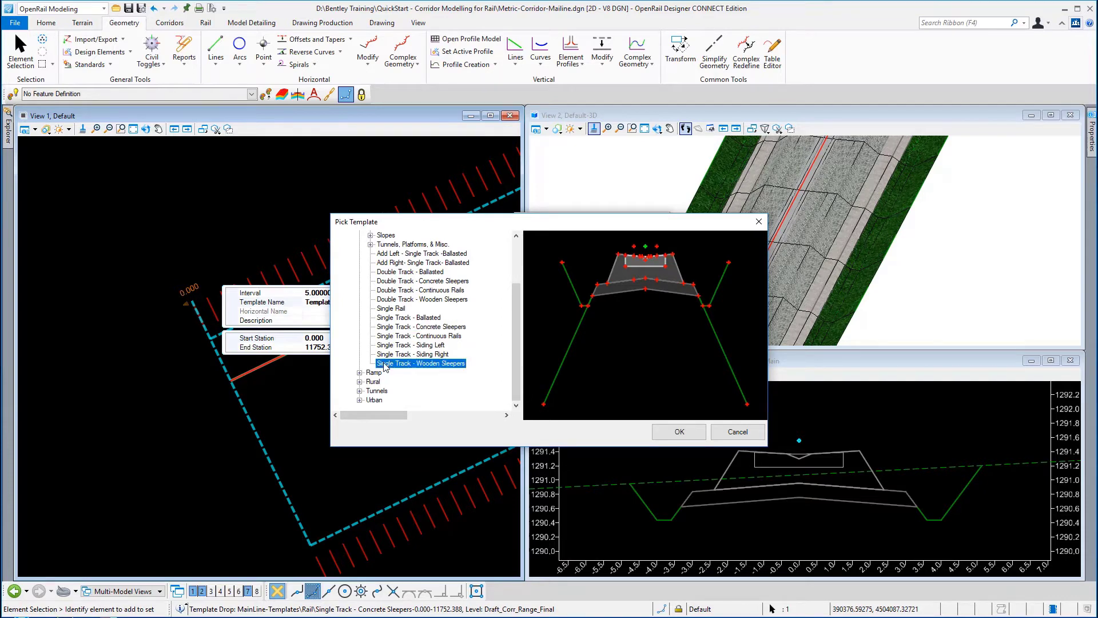
pyautogui.click(685, 436)
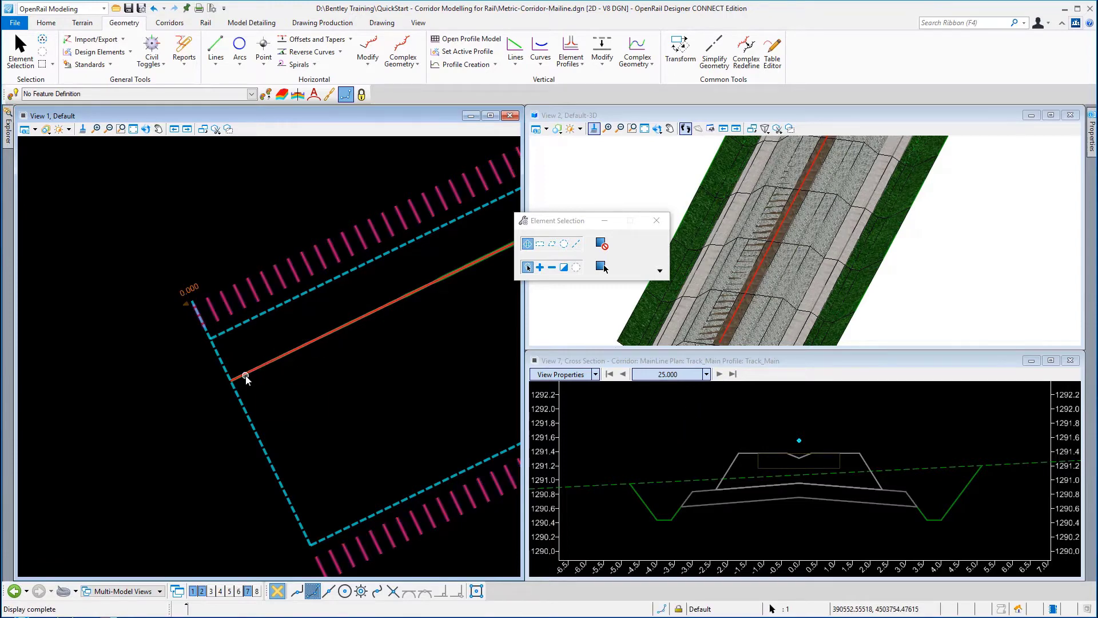
# Examine the start of the MainLine corridor in plan and its track components close up in the 3D view.
pyautogui.moveTo(250, 380)
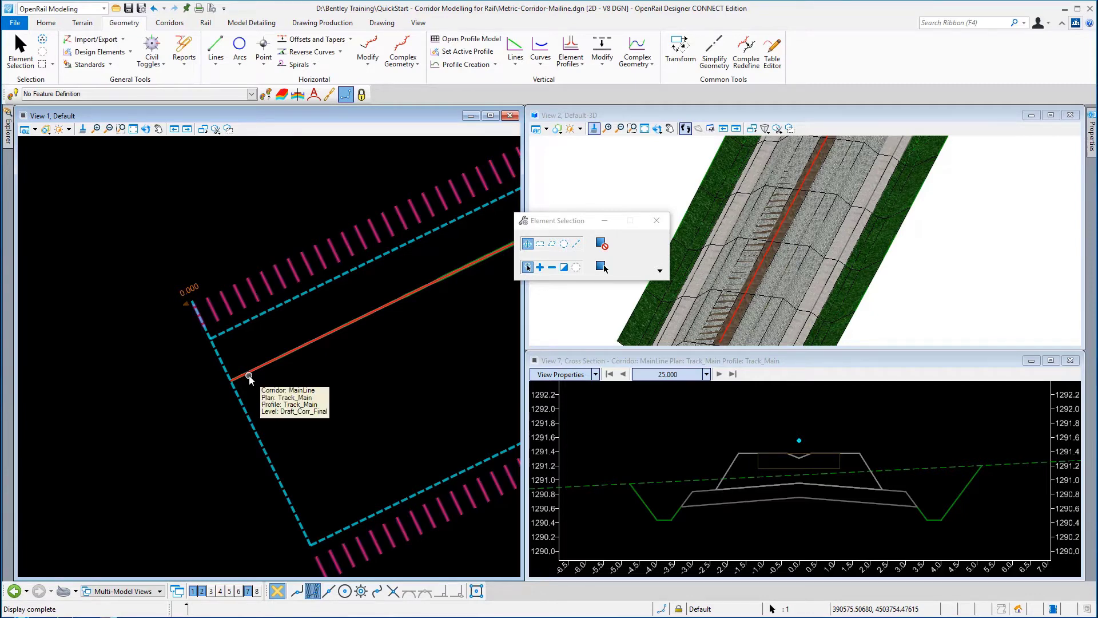
pyautogui.click(121, 129)
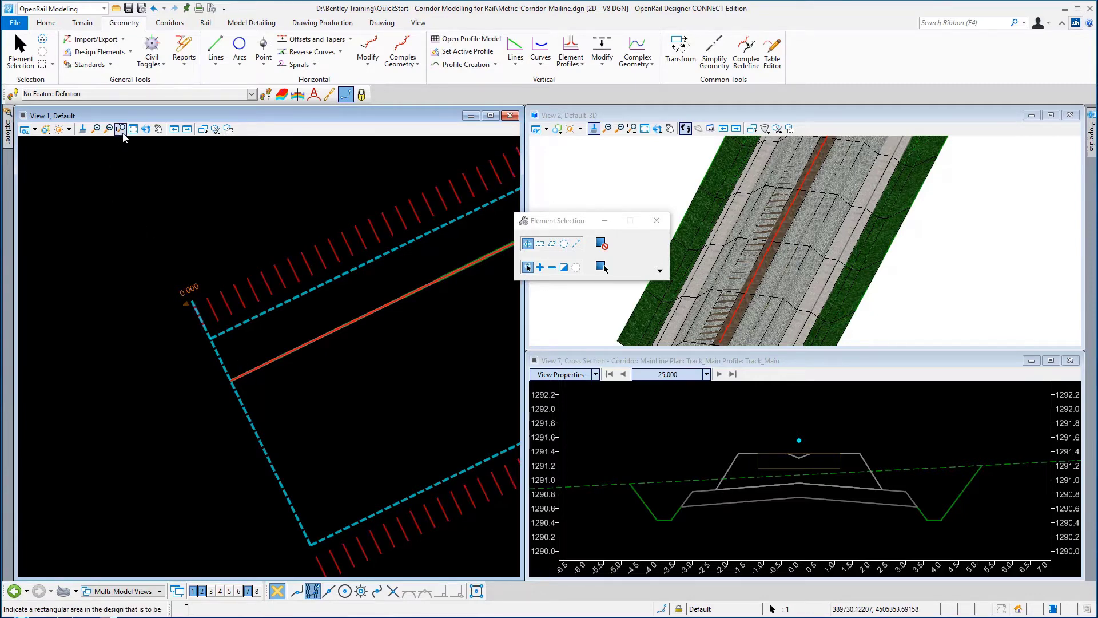
pyautogui.click(121, 130)
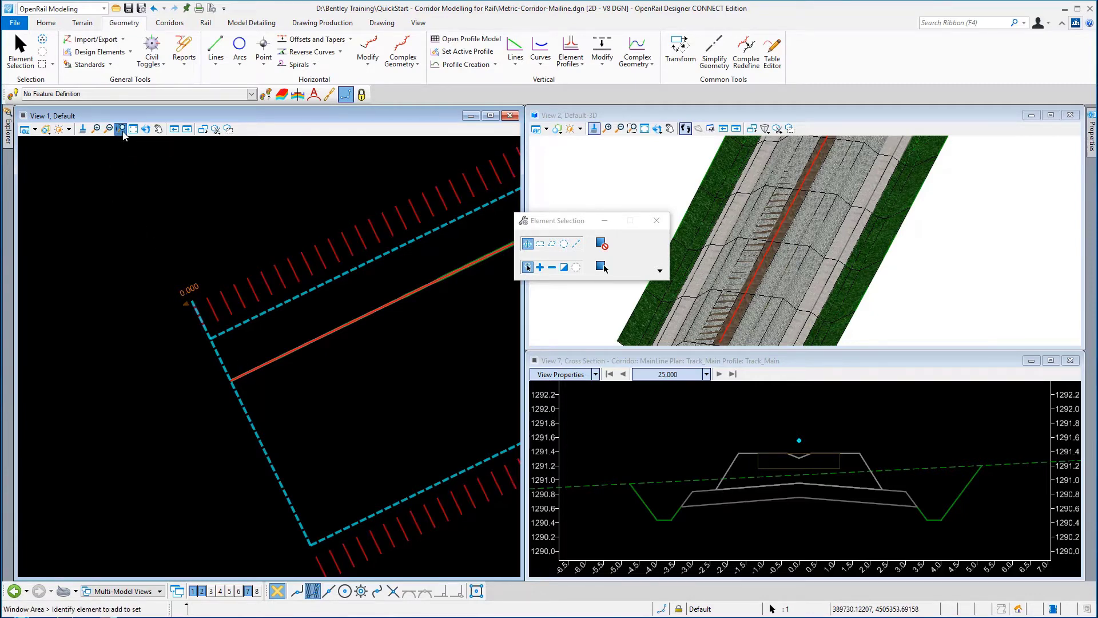
pyautogui.click(226, 372)
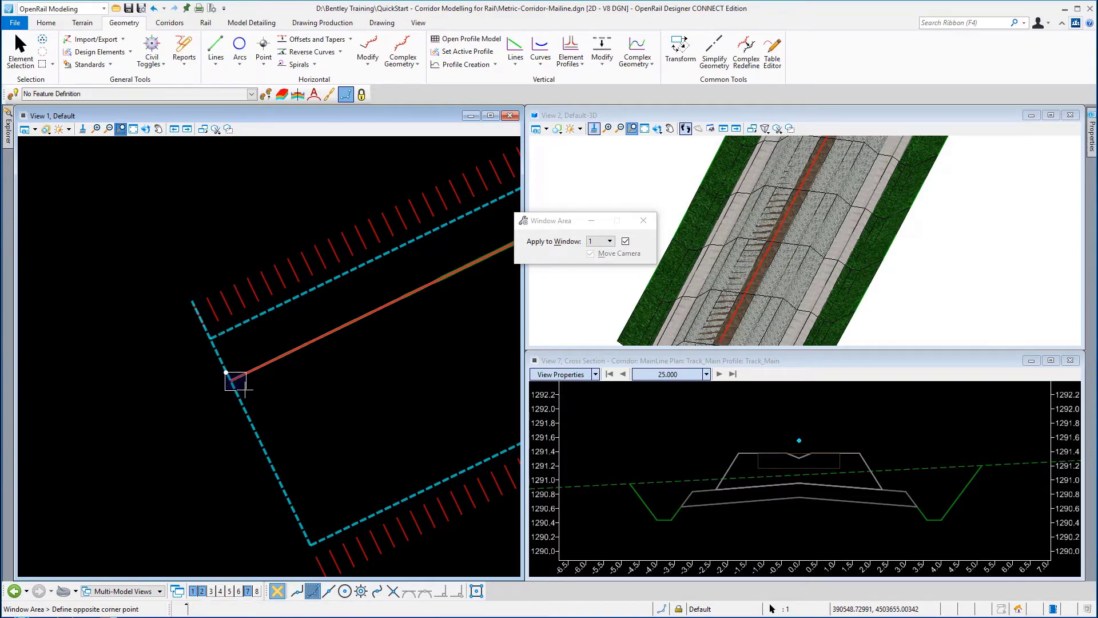
pyautogui.click(246, 389)
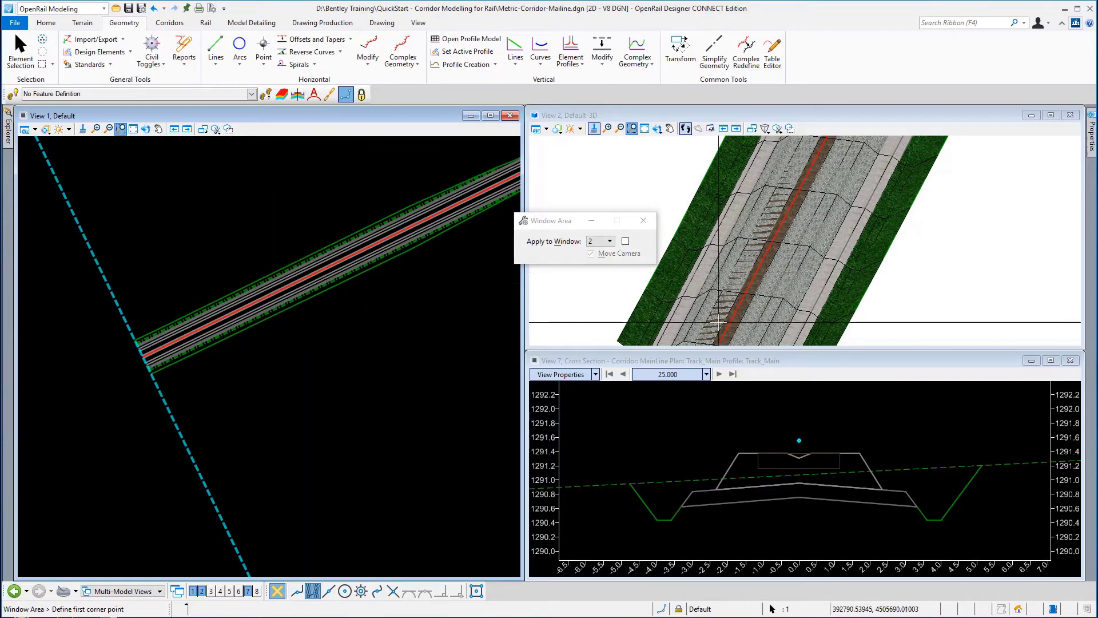
pyautogui.press('Escape')
pyautogui.click(784, 118)
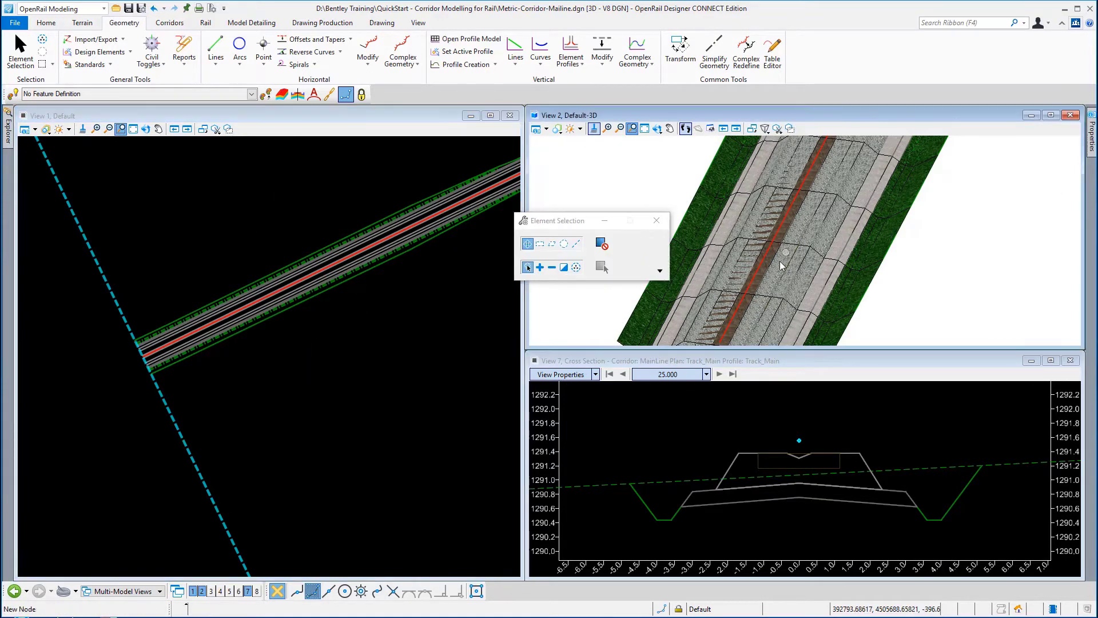
pyautogui.moveTo(777, 262); pyautogui.dragTo(786, 212, button='middle')
pyautogui.scroll(3, 755, 246)
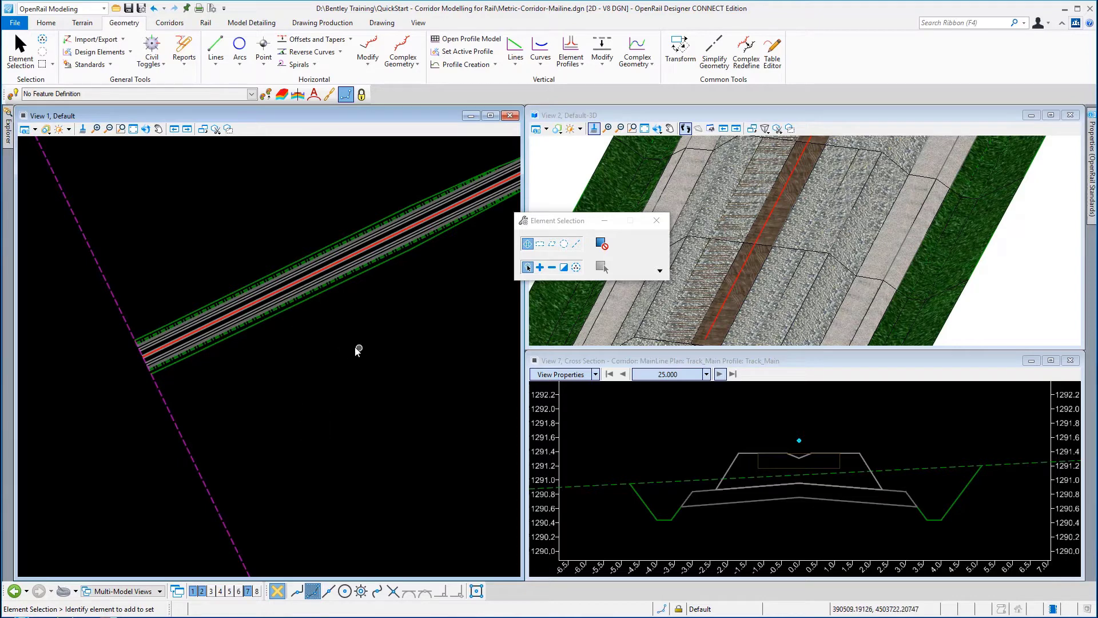
# Fit the whole model in the plan and 3D views and examine the wide side slopes along the corridor's middle section from a rotated angle.
pyautogui.click(133, 130)
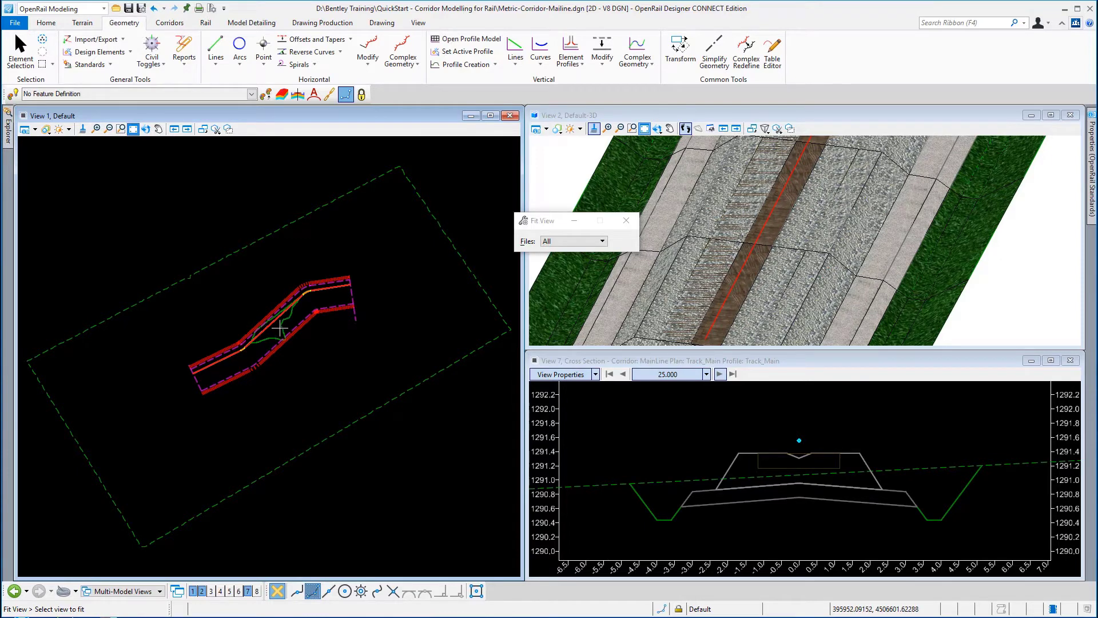
pyautogui.click(641, 113)
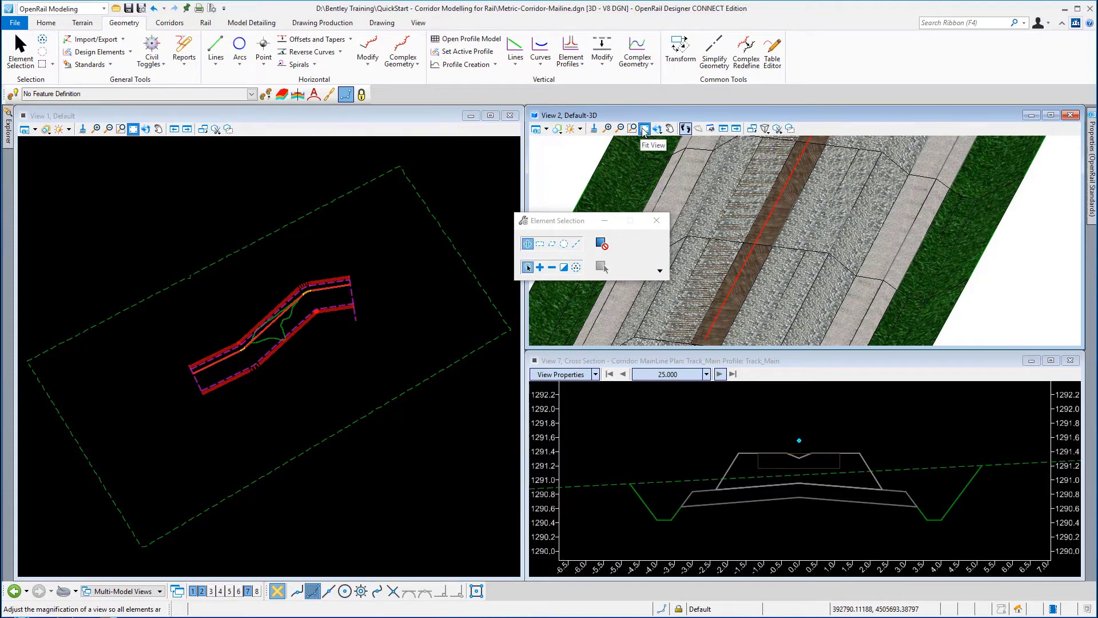
pyautogui.click(645, 130)
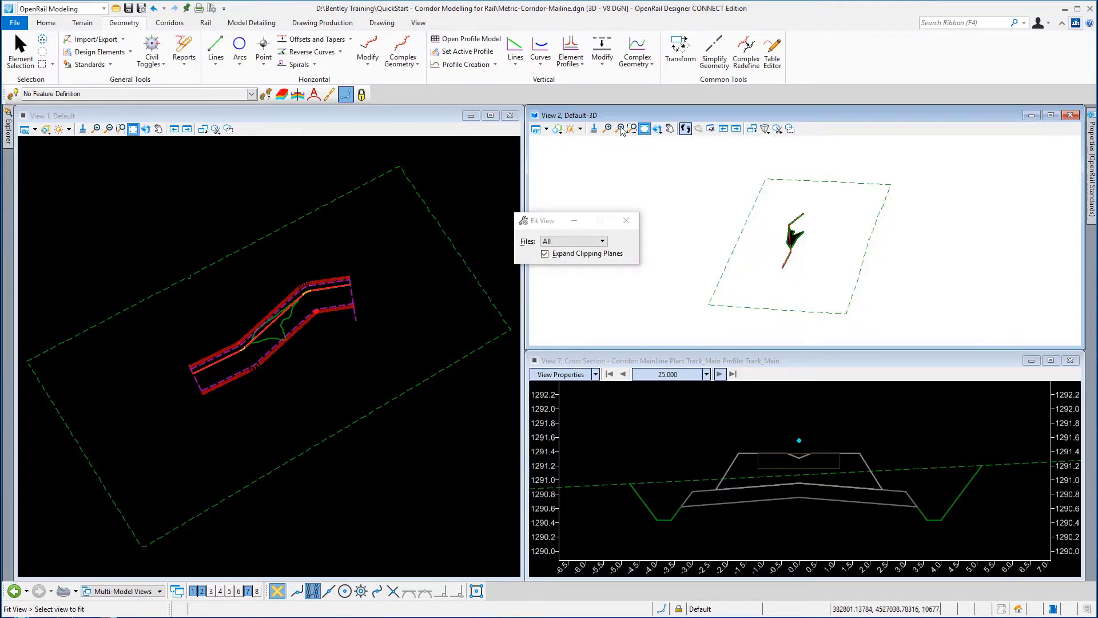
pyautogui.click(632, 128)
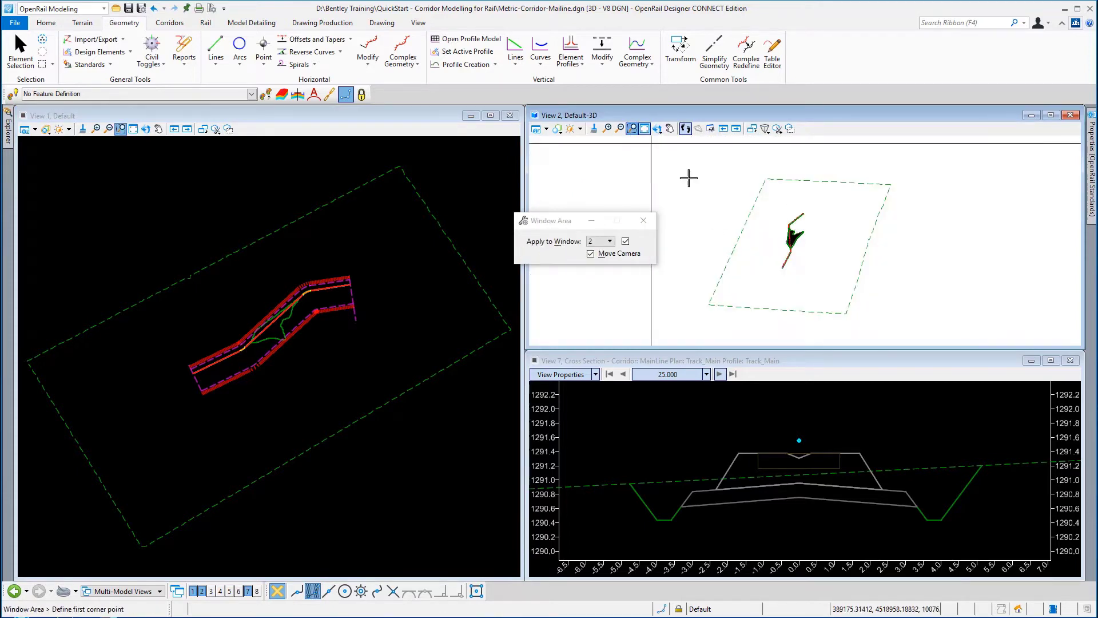
pyautogui.click(785, 230)
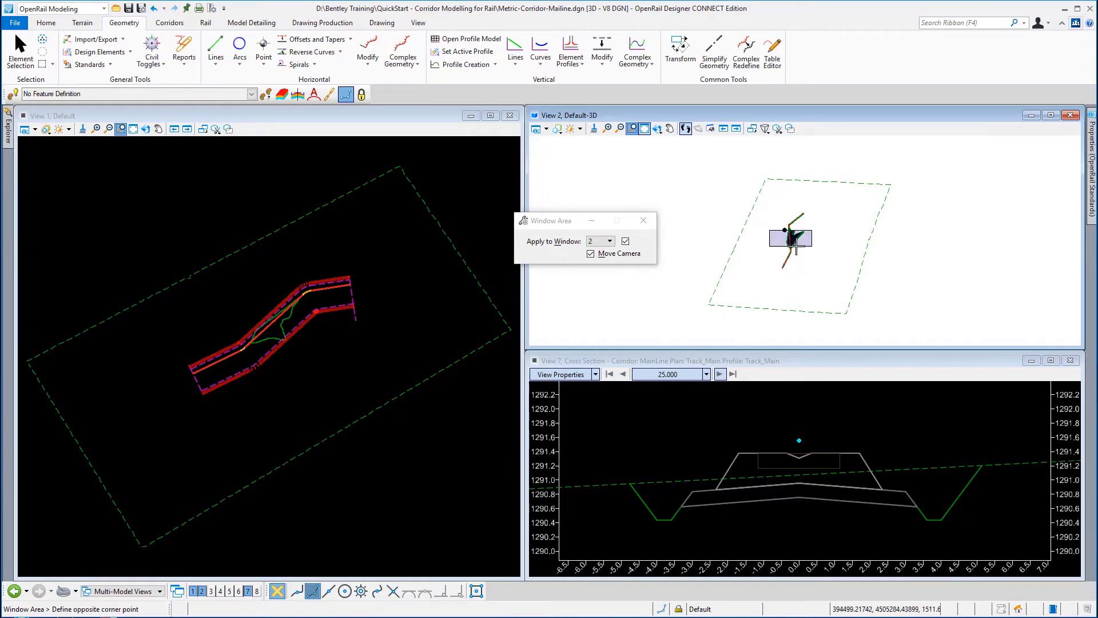
pyautogui.click(796, 246)
pyautogui.rightClick(747, 268)
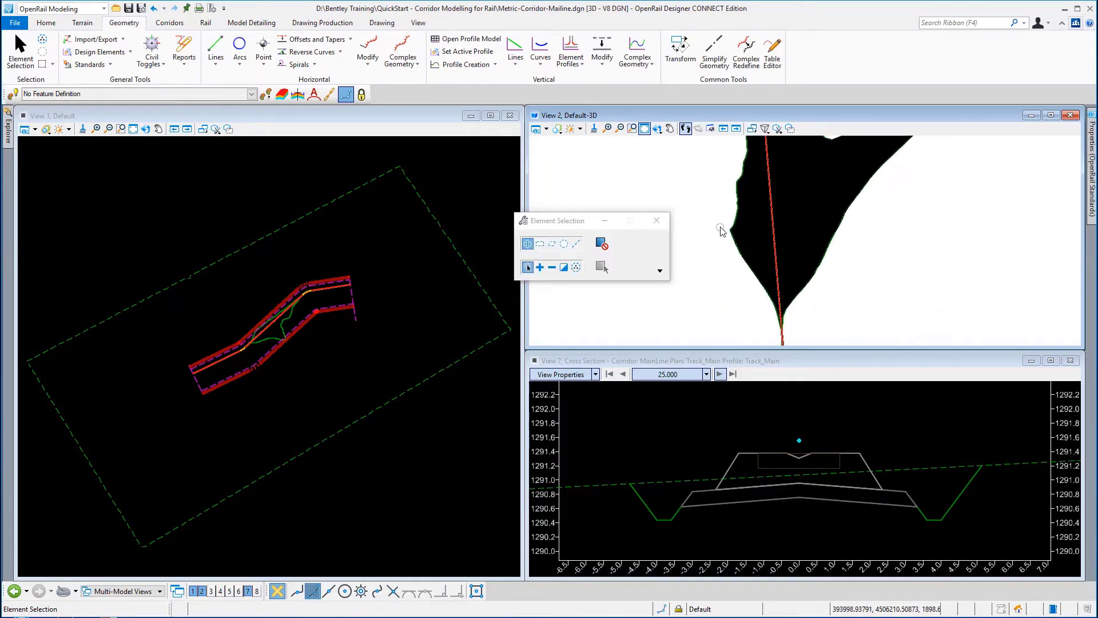
pyautogui.click(657, 128)
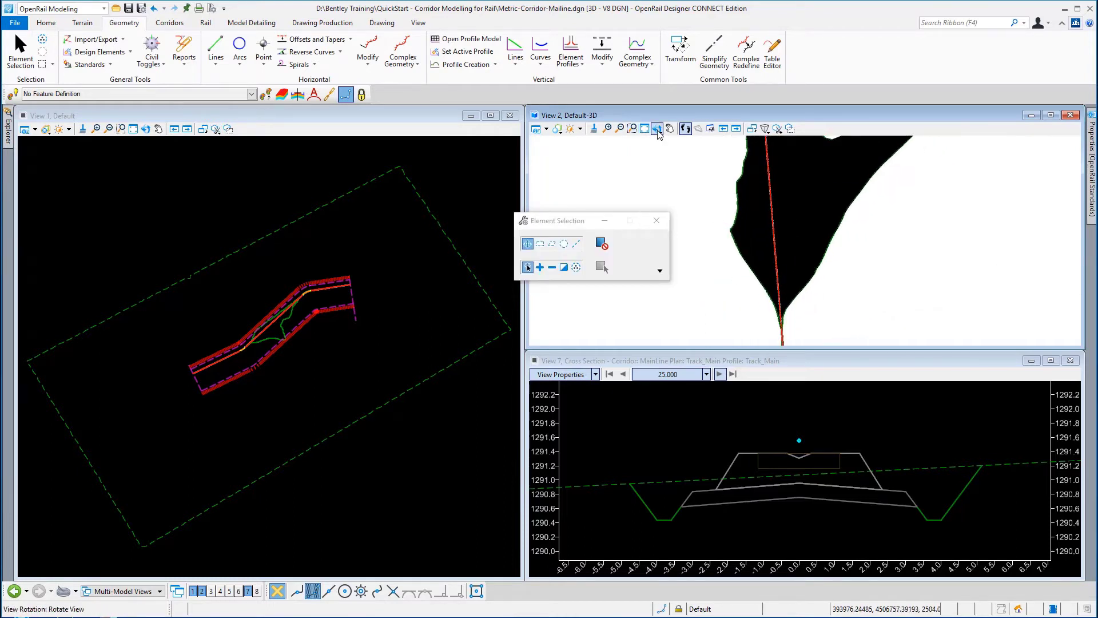
pyautogui.click(799, 252)
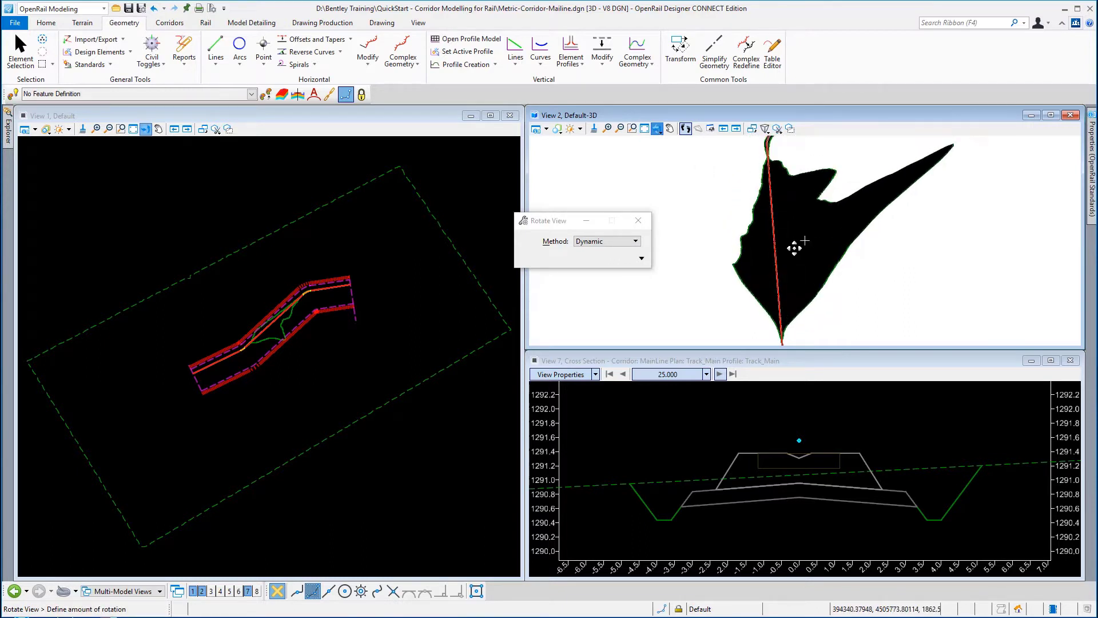
pyautogui.click(797, 240)
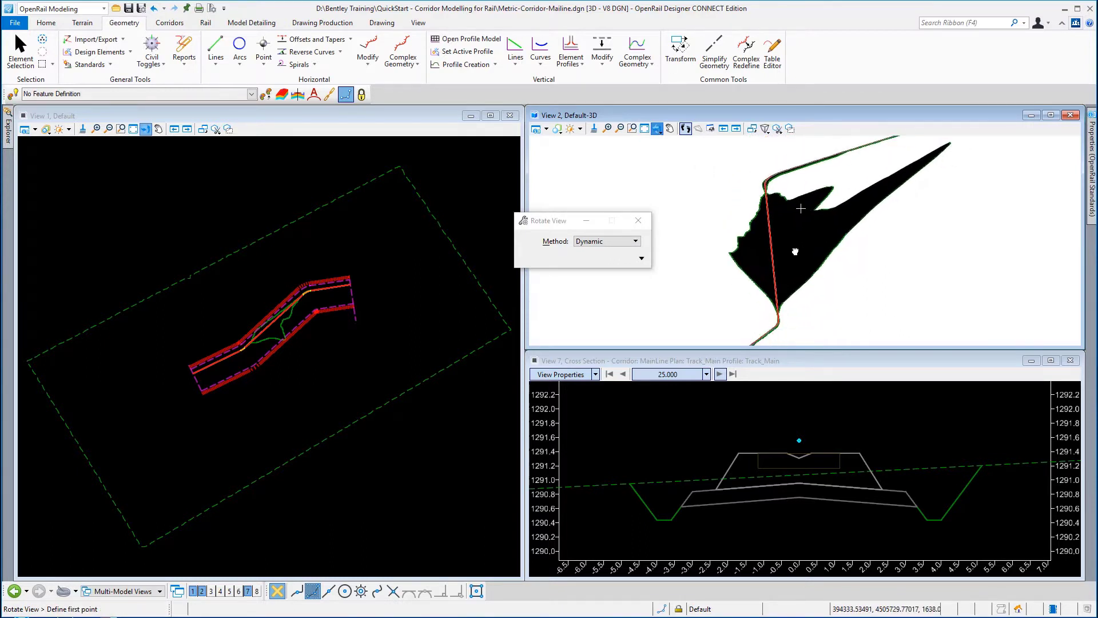
pyautogui.scroll(2, 783, 263)
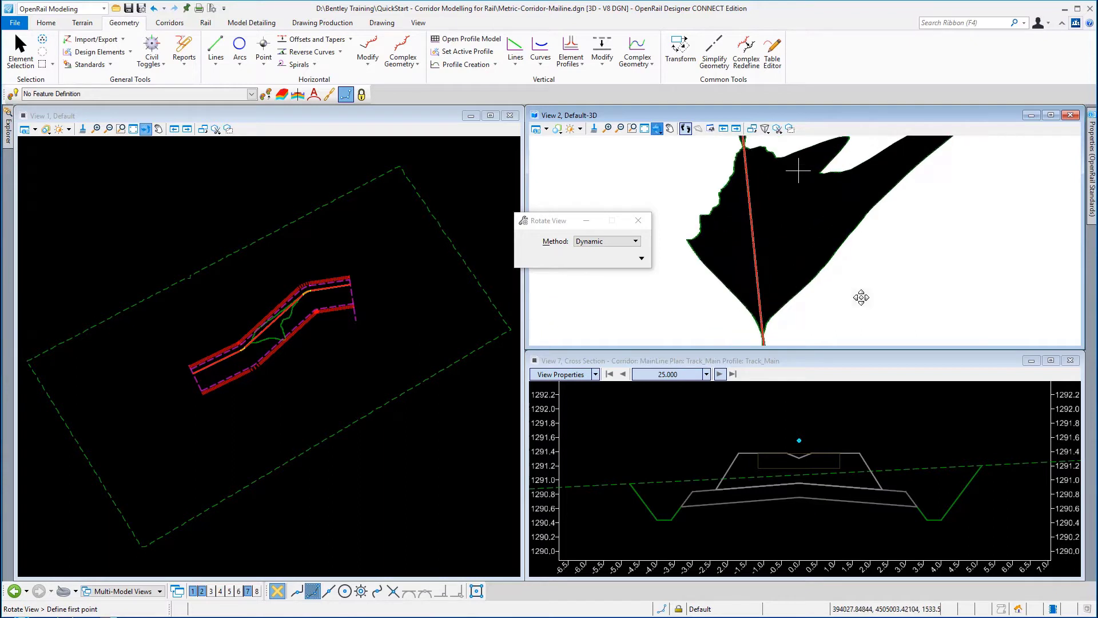
pyautogui.press('Escape')
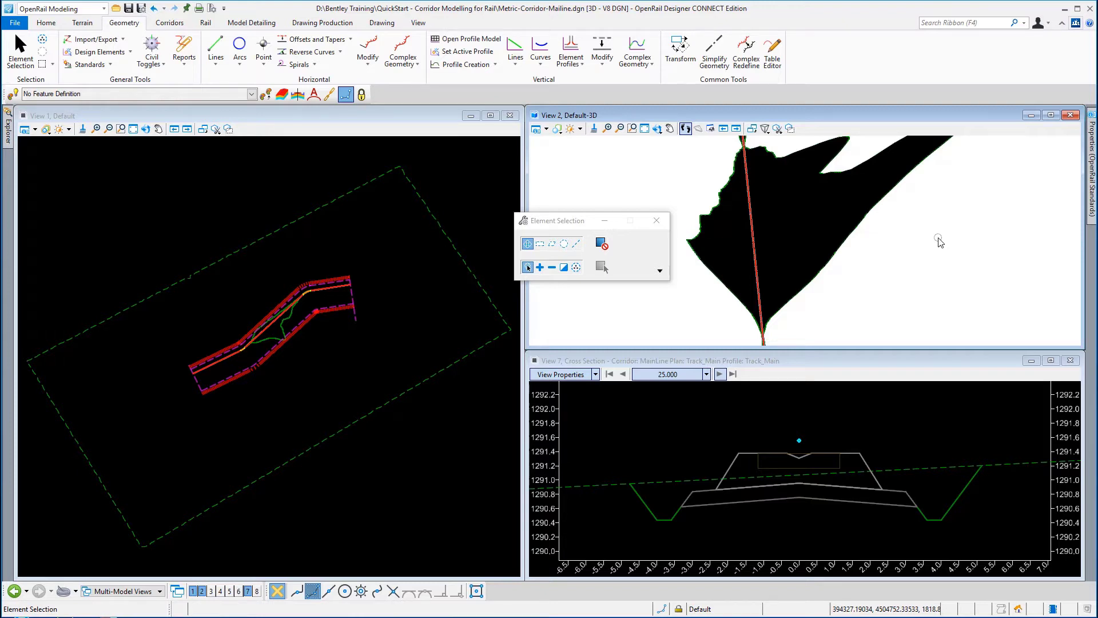
# Start a new template drop on the MainLine corridor with the Single Track - Tunnel template from Tunnels, Platforms, & Misc.
pyautogui.click(182, 27)
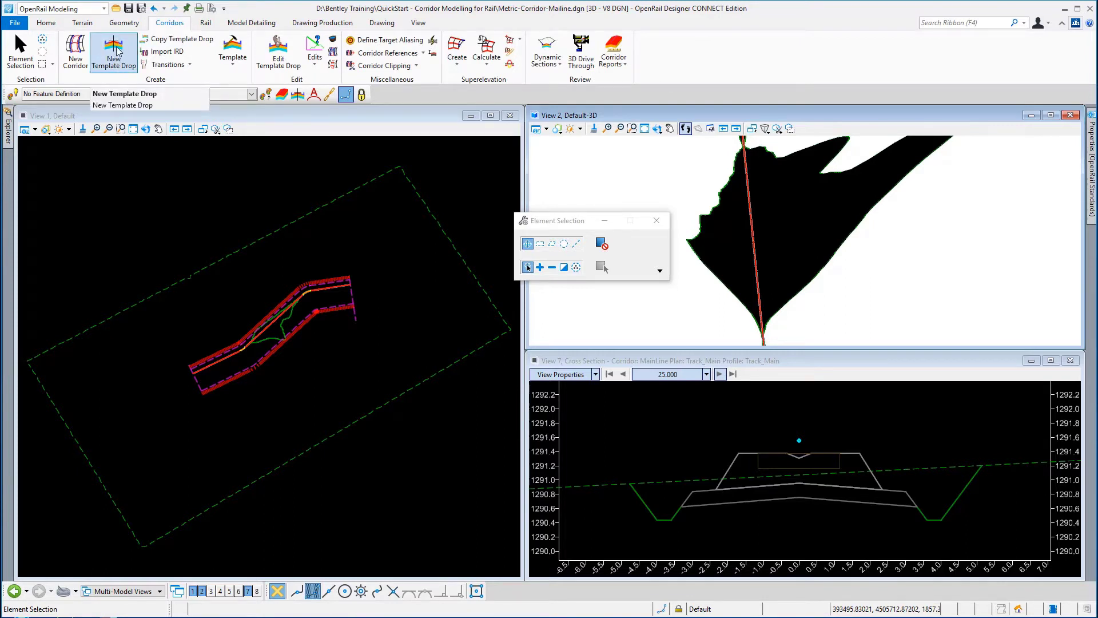
pyautogui.click(118, 68)
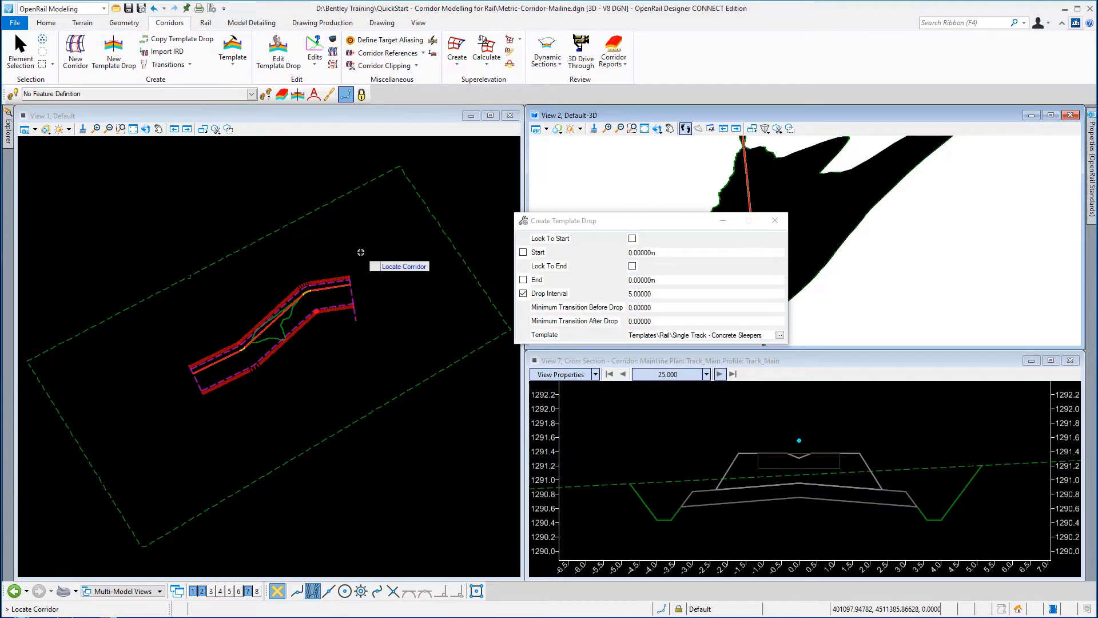
pyautogui.click(289, 318)
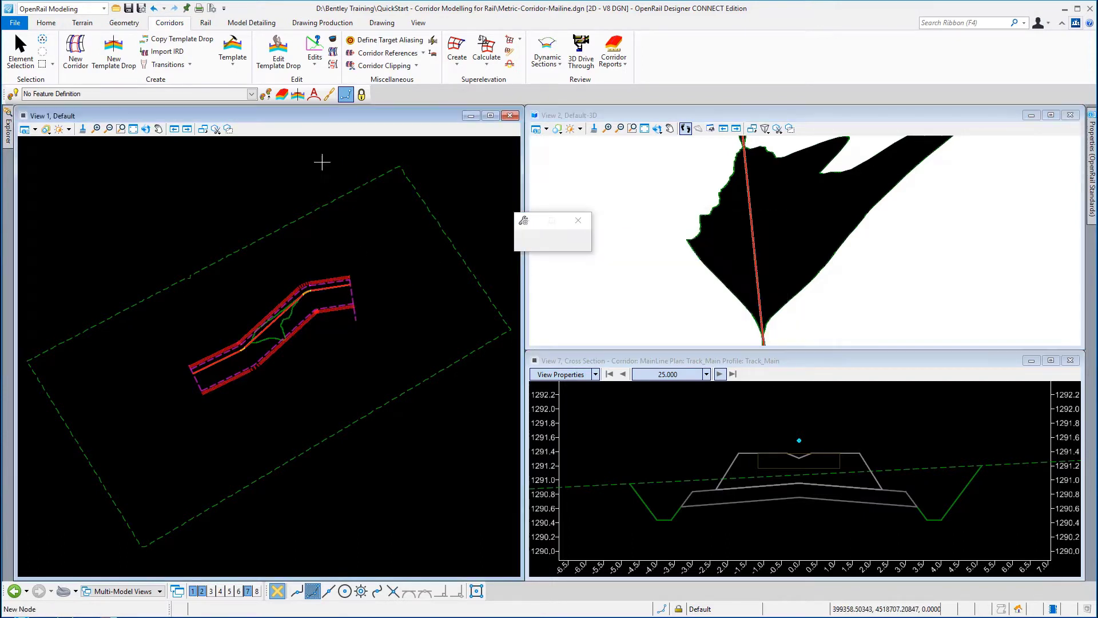
pyautogui.click(290, 314)
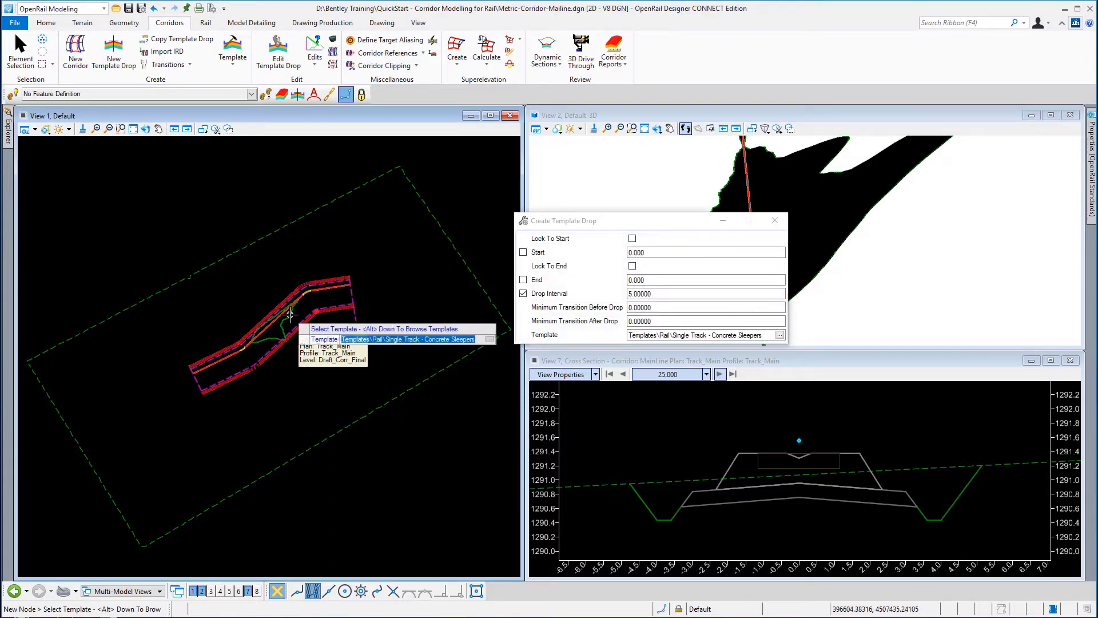
pyautogui.click(780, 335)
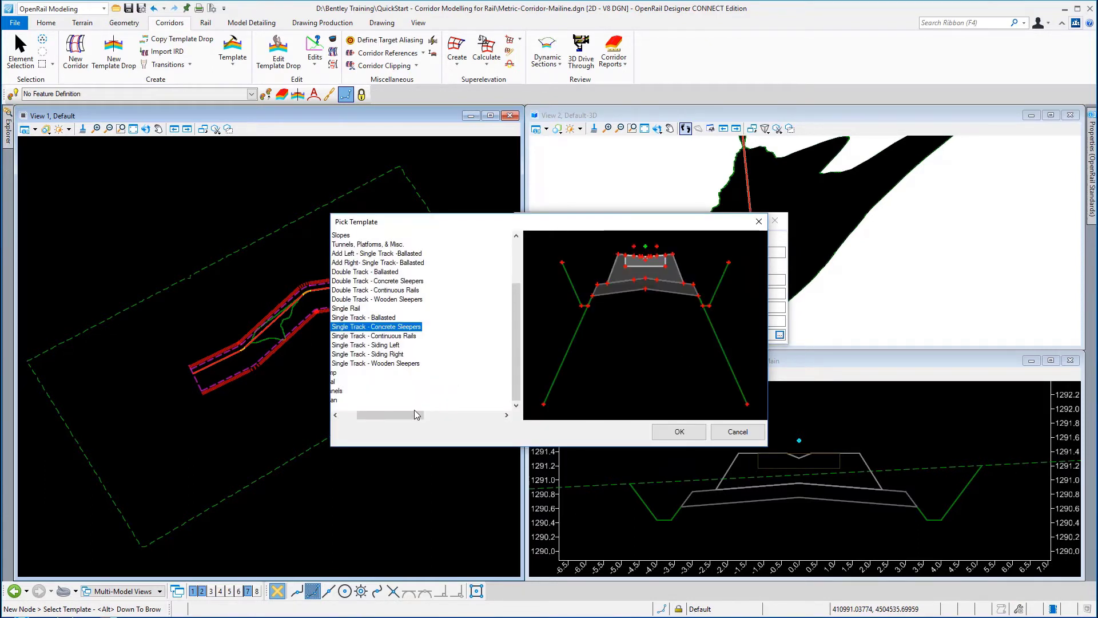
pyautogui.moveTo(414, 410); pyautogui.dragTo(396, 412)
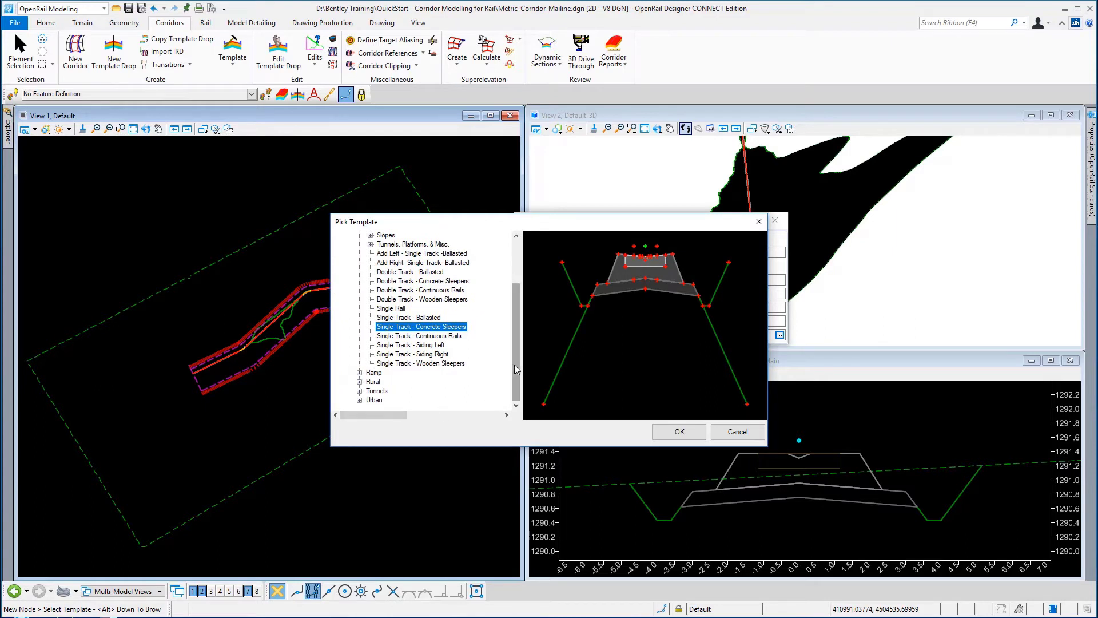
pyautogui.moveTo(514, 365); pyautogui.dragTo(512, 331)
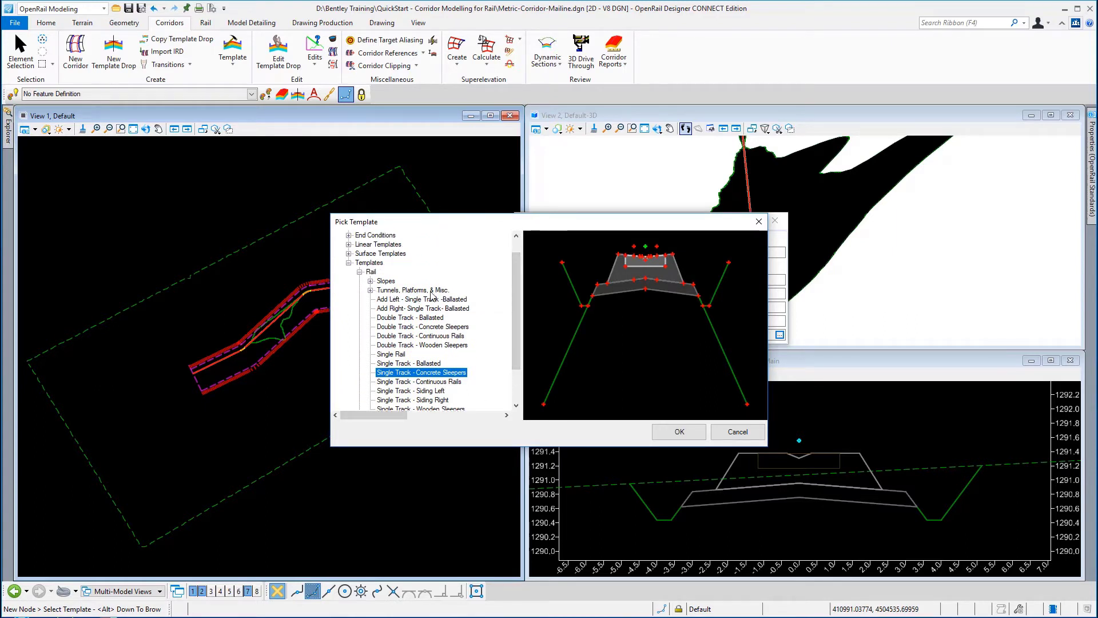
pyautogui.click(371, 291)
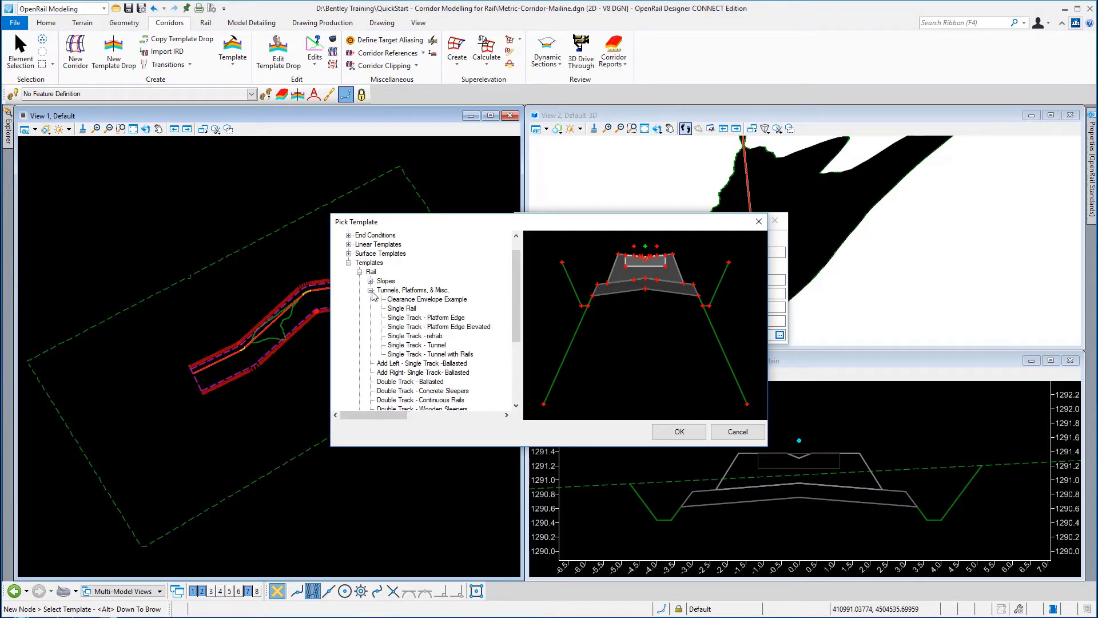
pyautogui.click(417, 345)
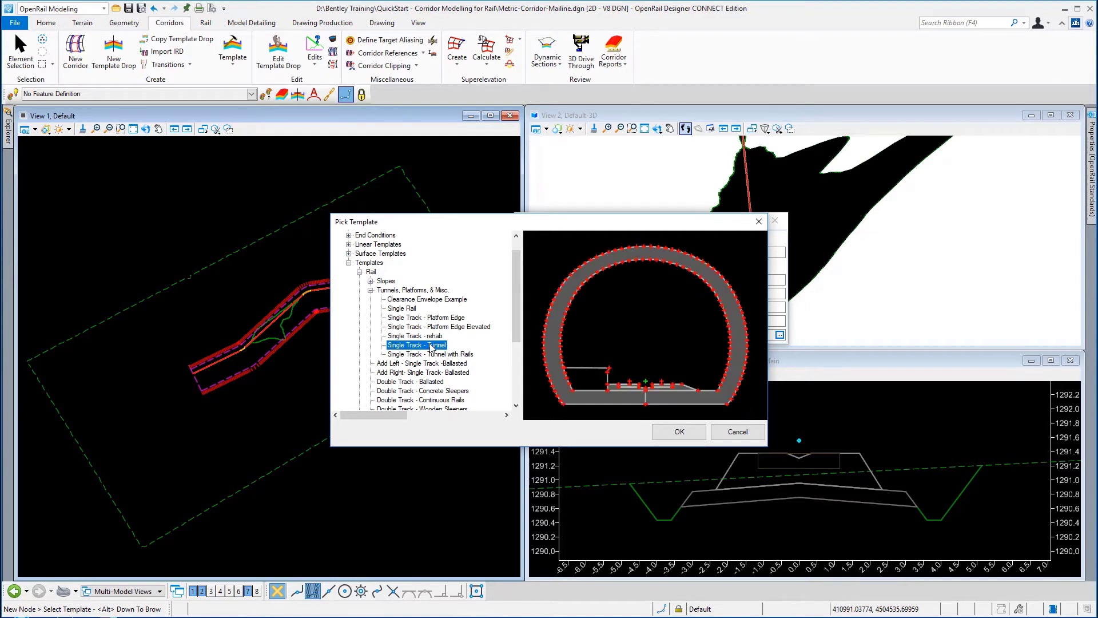
pyautogui.click(691, 435)
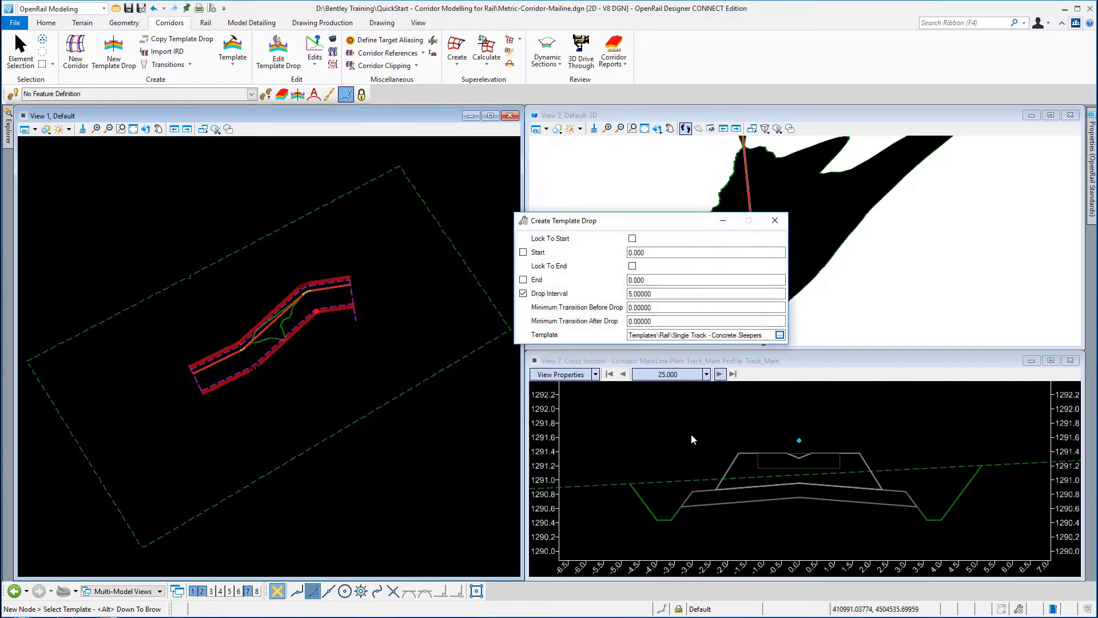
# Set the tunnel template drop's range from start station 4050 to end station 8300.
pyautogui.click(361, 371)
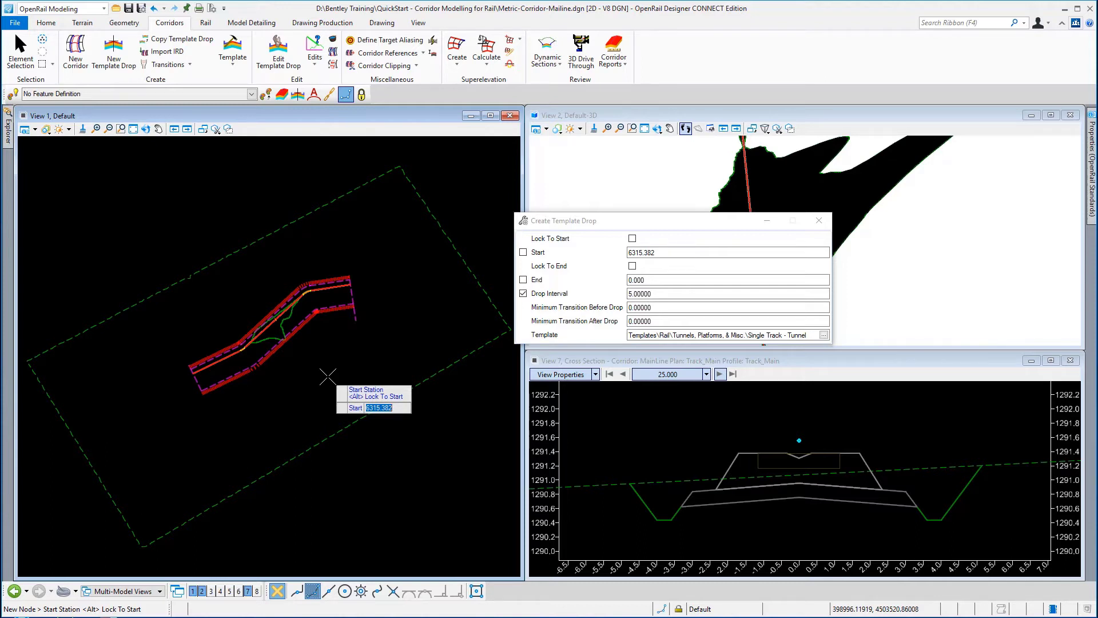
pyautogui.write('4050')
pyautogui.press('Return')
pyautogui.click(328, 375)
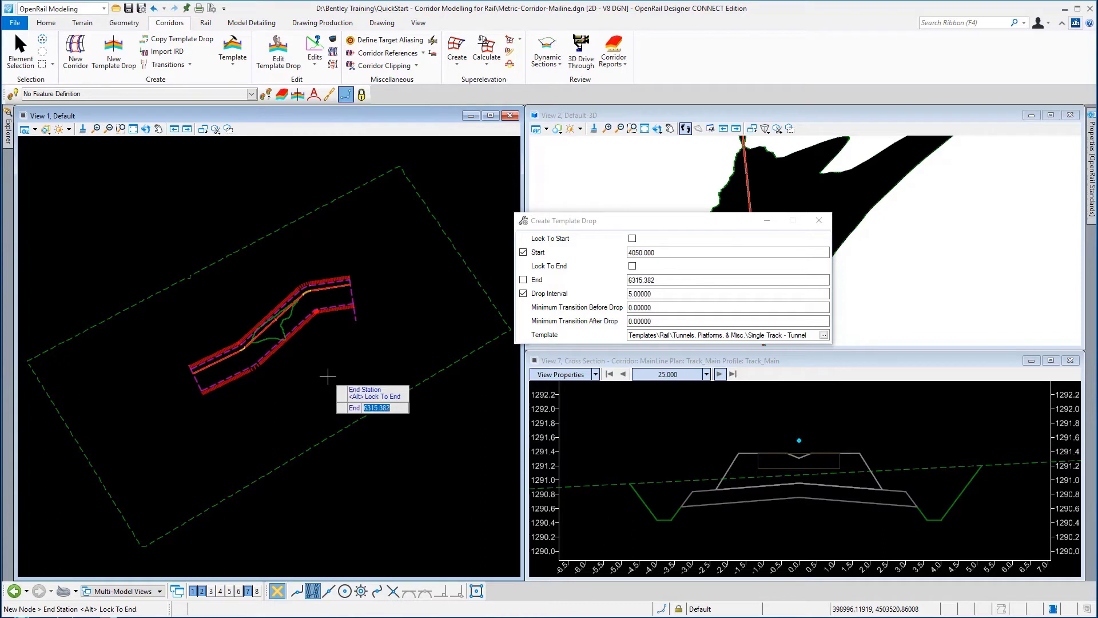
pyautogui.write('8300')
pyautogui.press('Return')
pyautogui.click(327, 377)
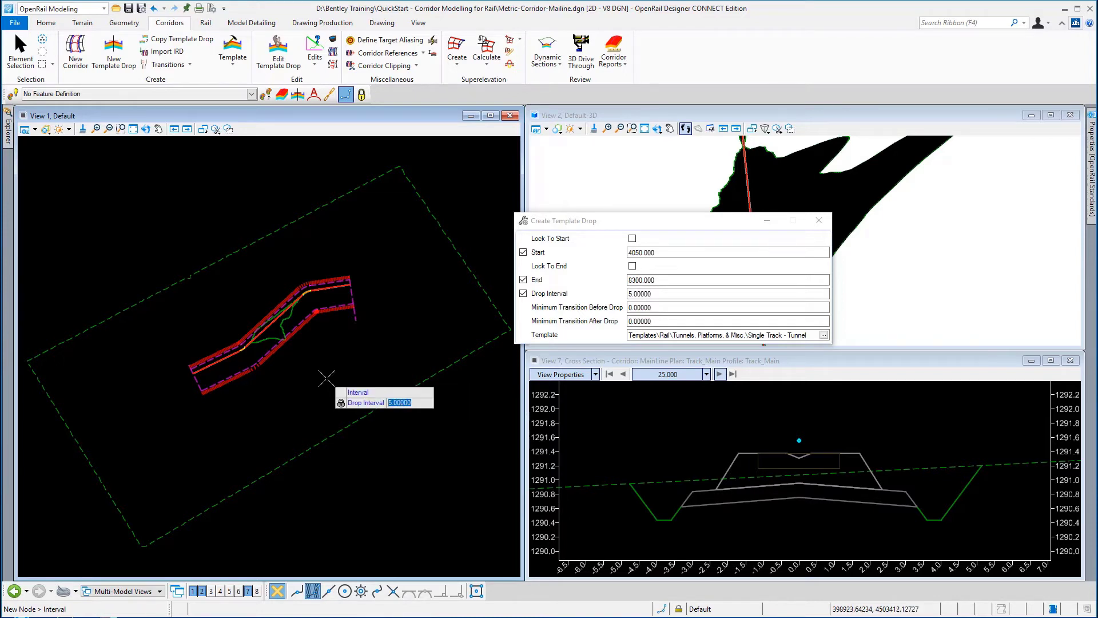
# Accept the 5.00000 drop interval and zero minimum transitions before and after to place the tunnel template drop.
pyautogui.click(327, 379)
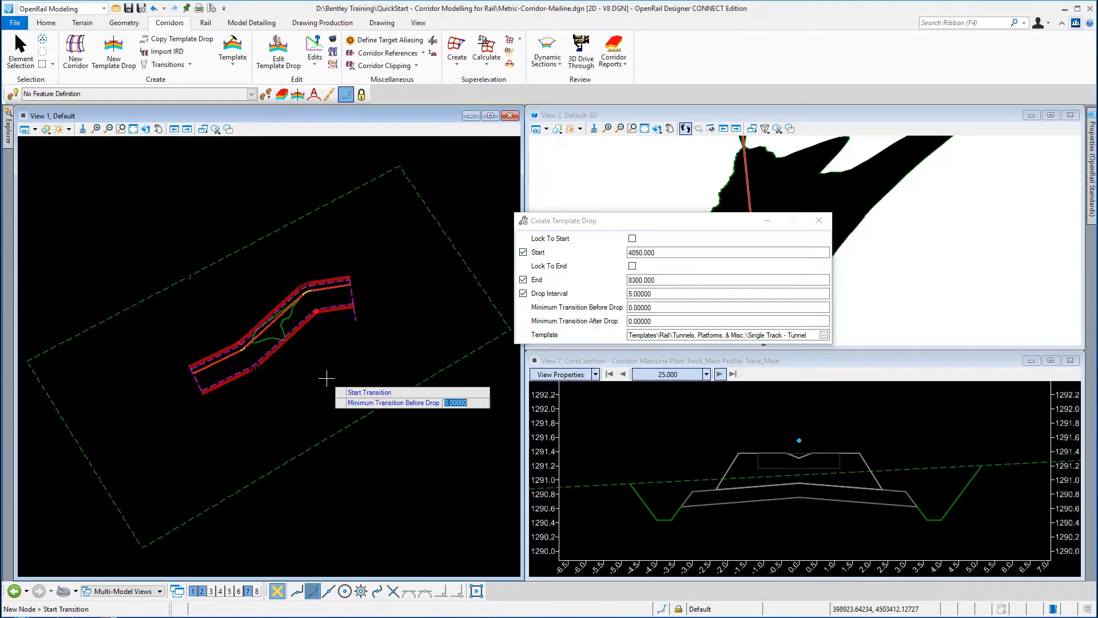
pyautogui.click(327, 378)
pyautogui.click(326, 378)
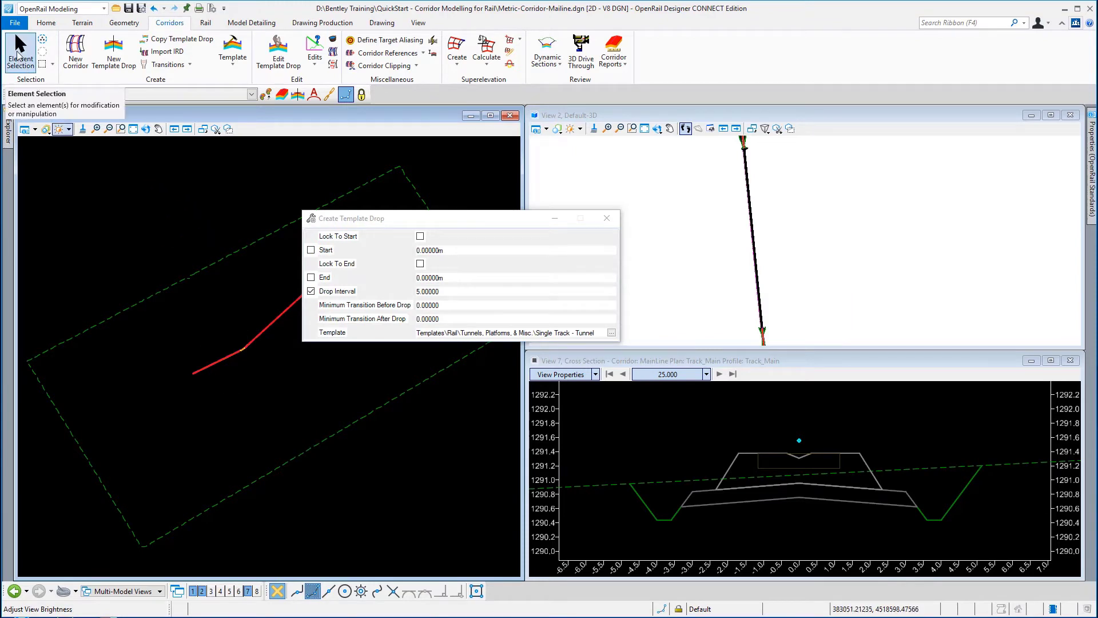
pyautogui.click(18, 56)
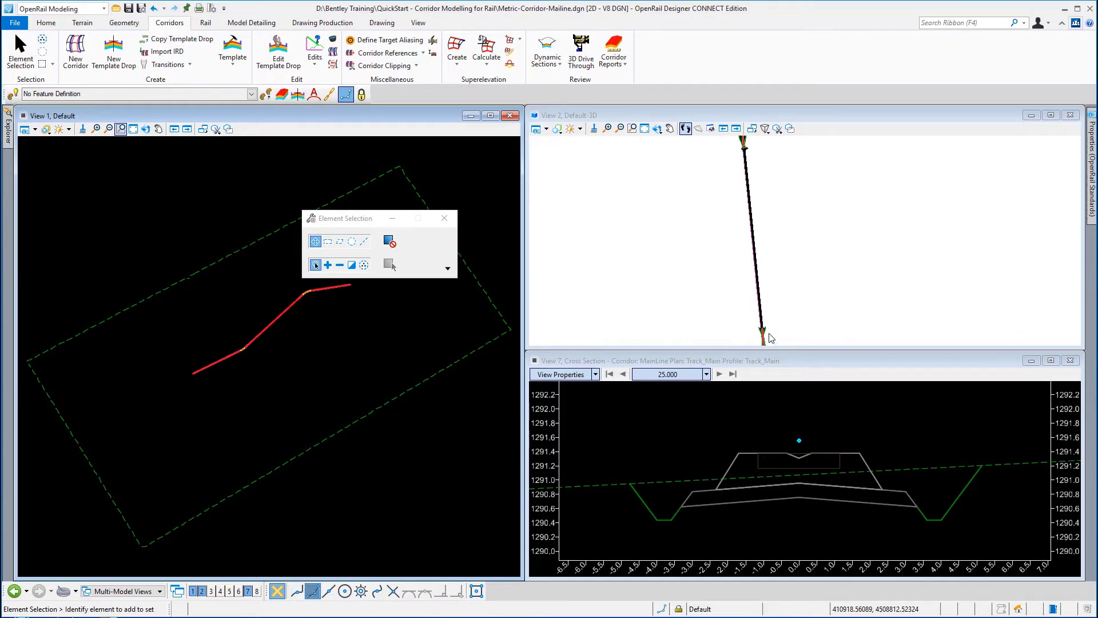
# Examine the tunnel portal and its adjoining side slopes close up in the 3D view.
pyautogui.click(633, 129)
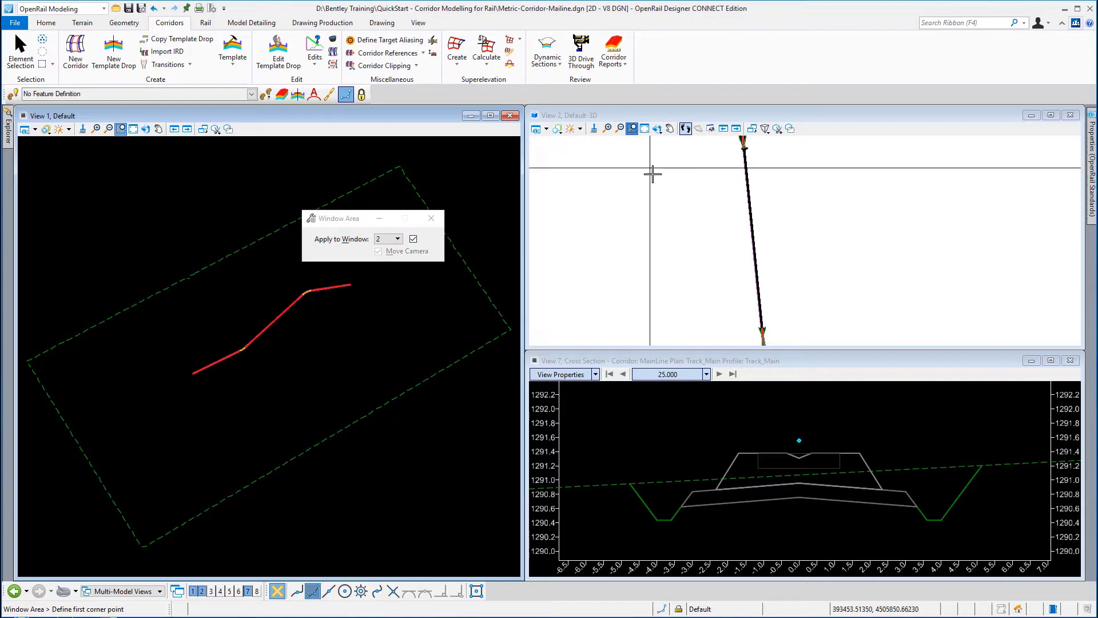
pyautogui.click(625, 114)
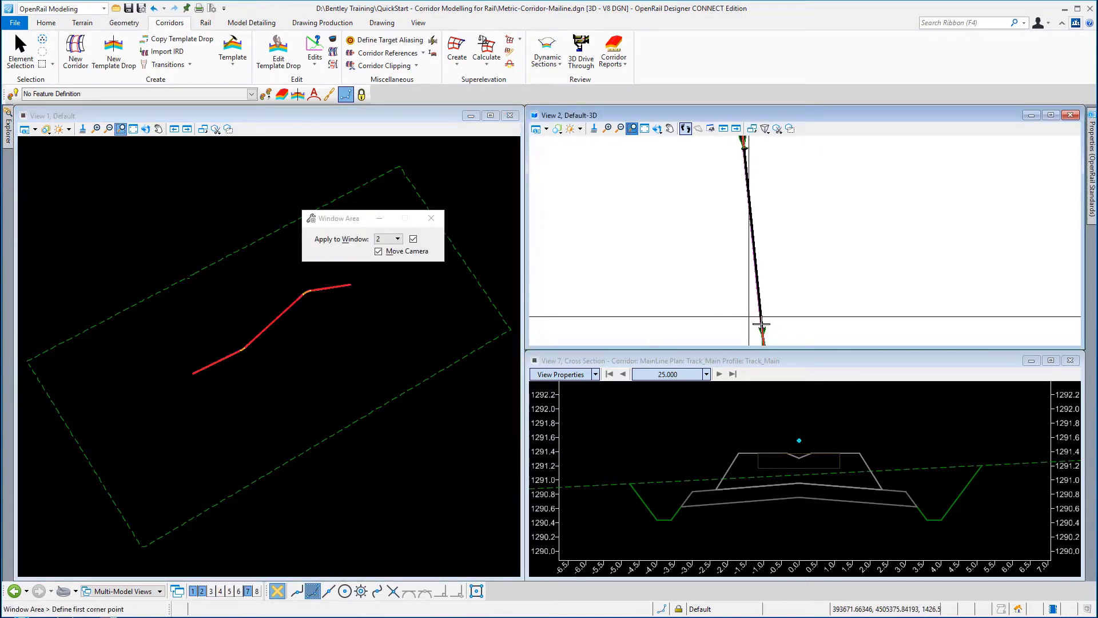
pyautogui.click(742, 321)
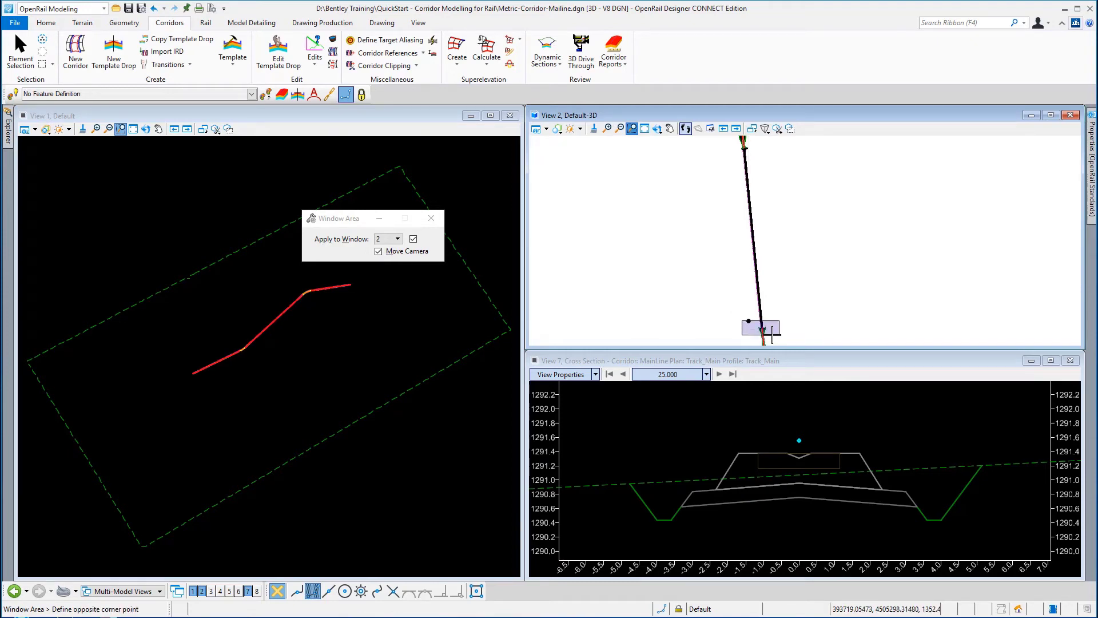
pyautogui.click(772, 334)
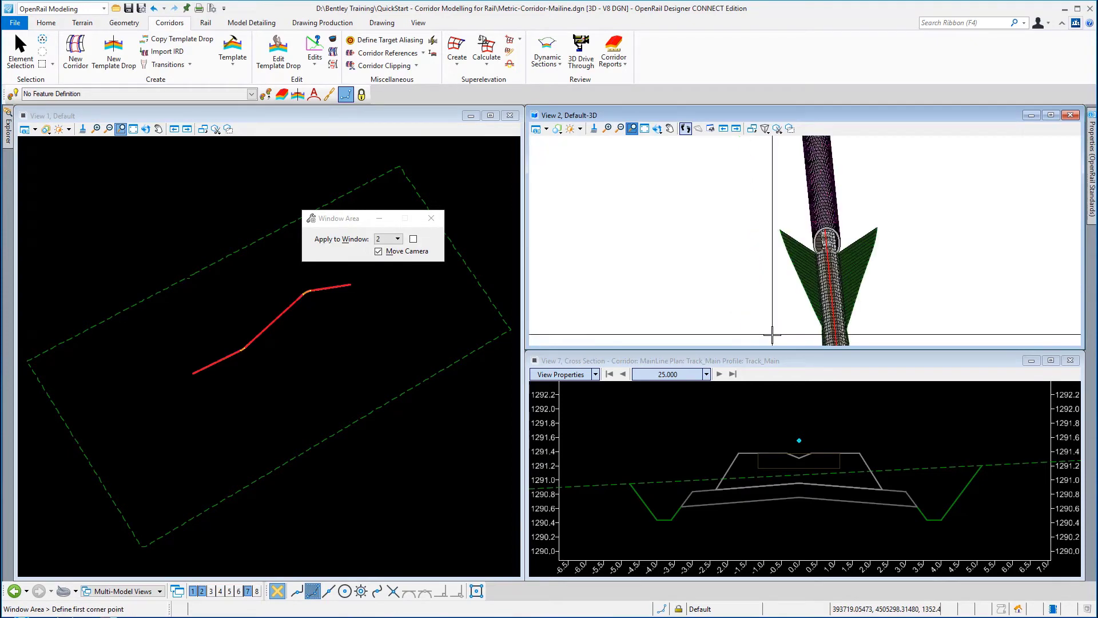
pyautogui.scroll(3, 842, 255)
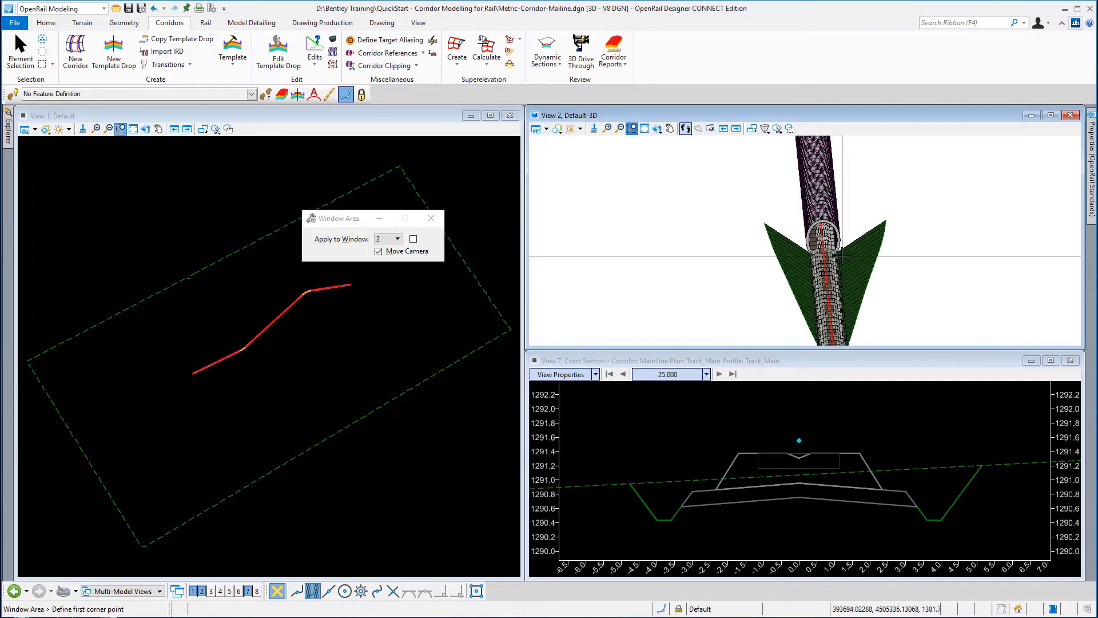
pyautogui.scroll(1, 841, 255)
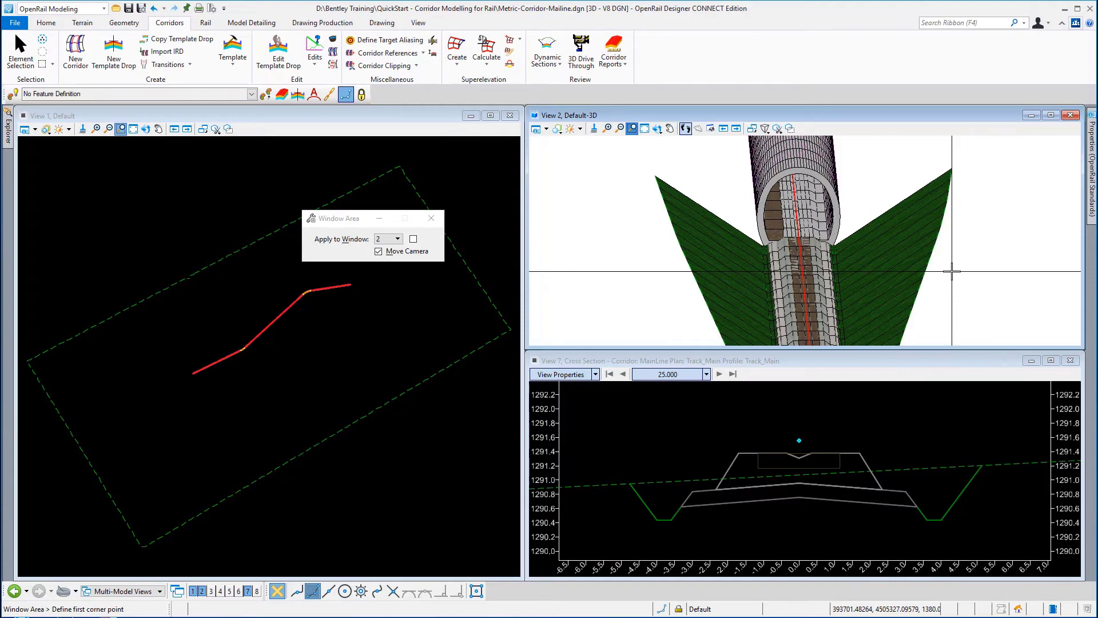
# Review the template name and station range of each template drop in the MainLine corridor's Corridor Objects.
pyautogui.click(357, 115)
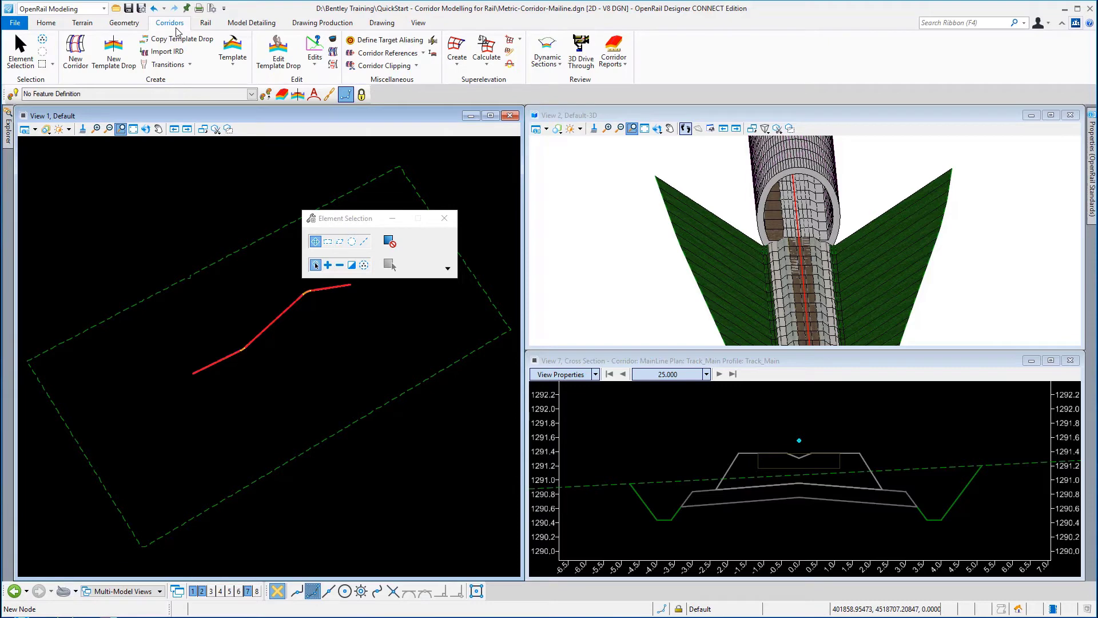
pyautogui.click(332, 40)
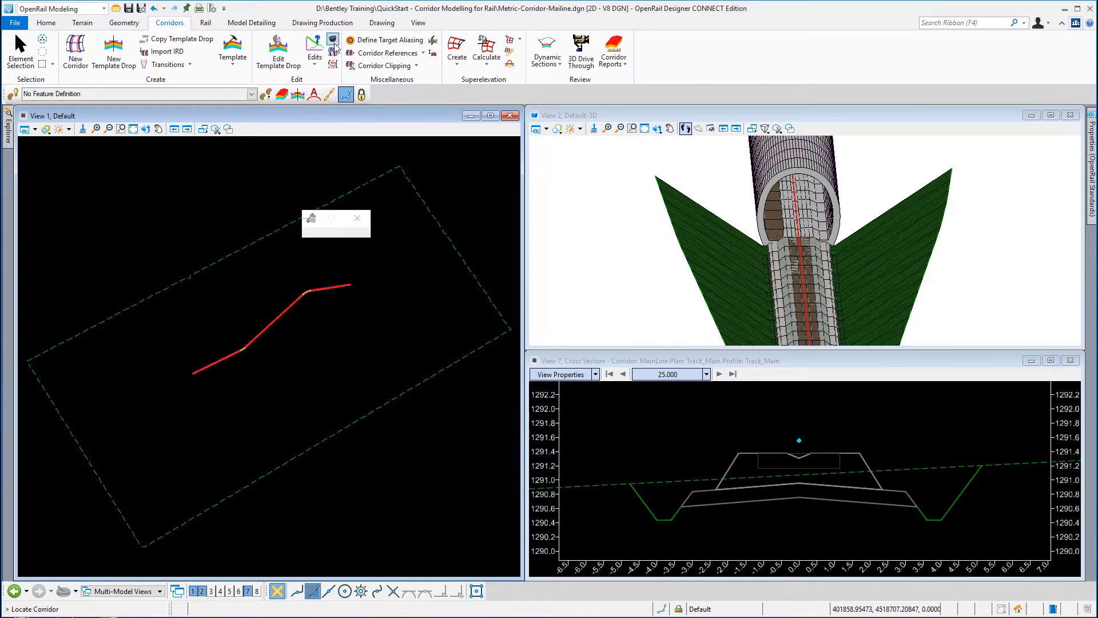
pyautogui.click(325, 290)
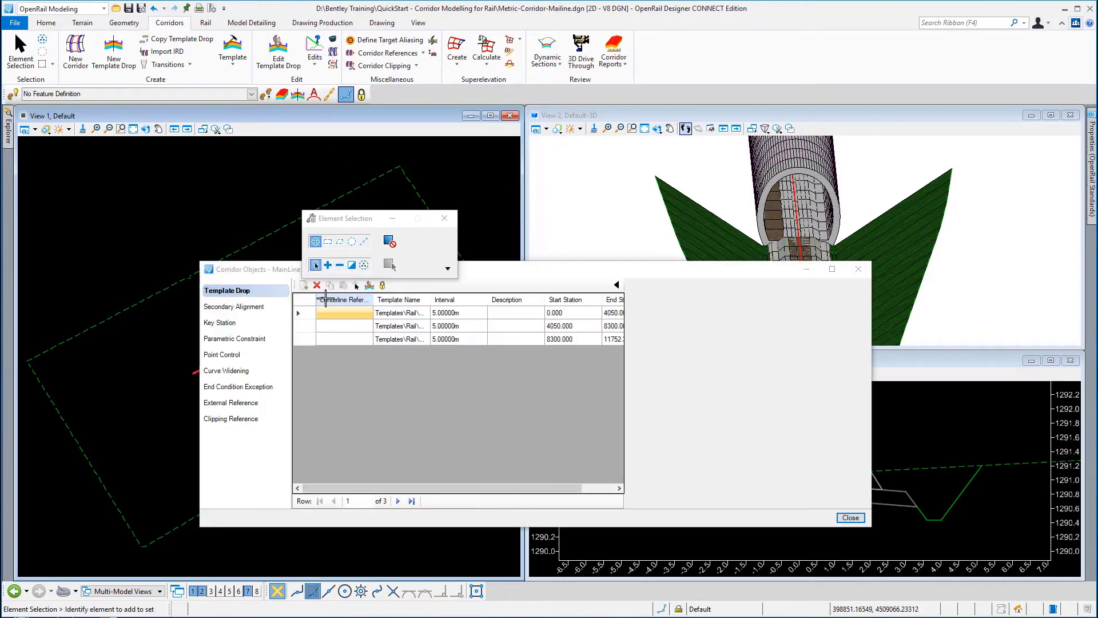
pyautogui.click(570, 316)
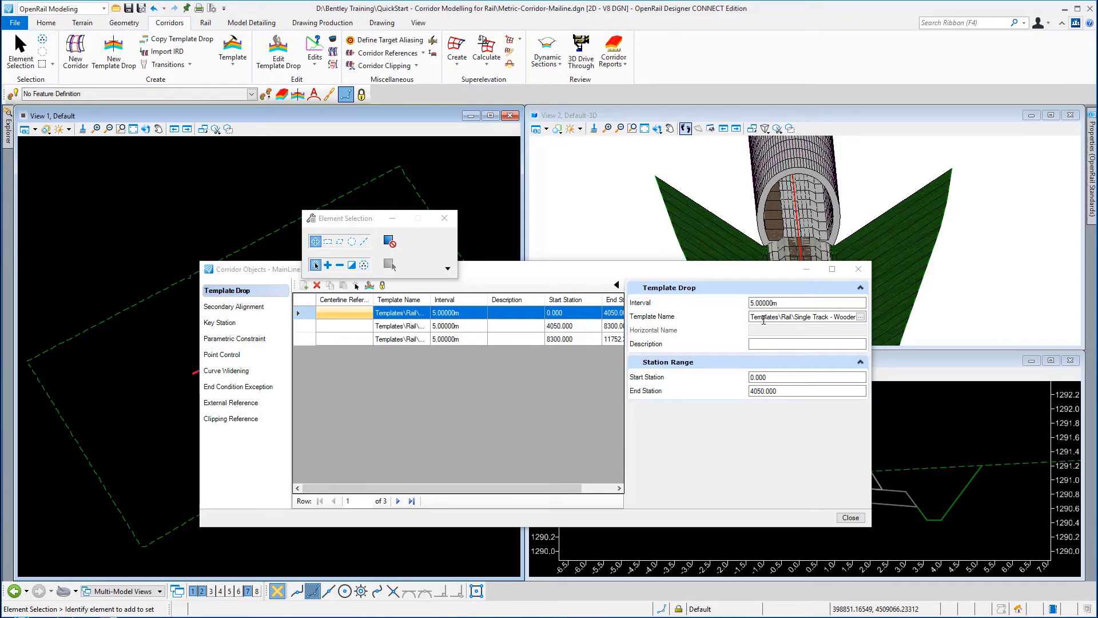
pyautogui.click(787, 392)
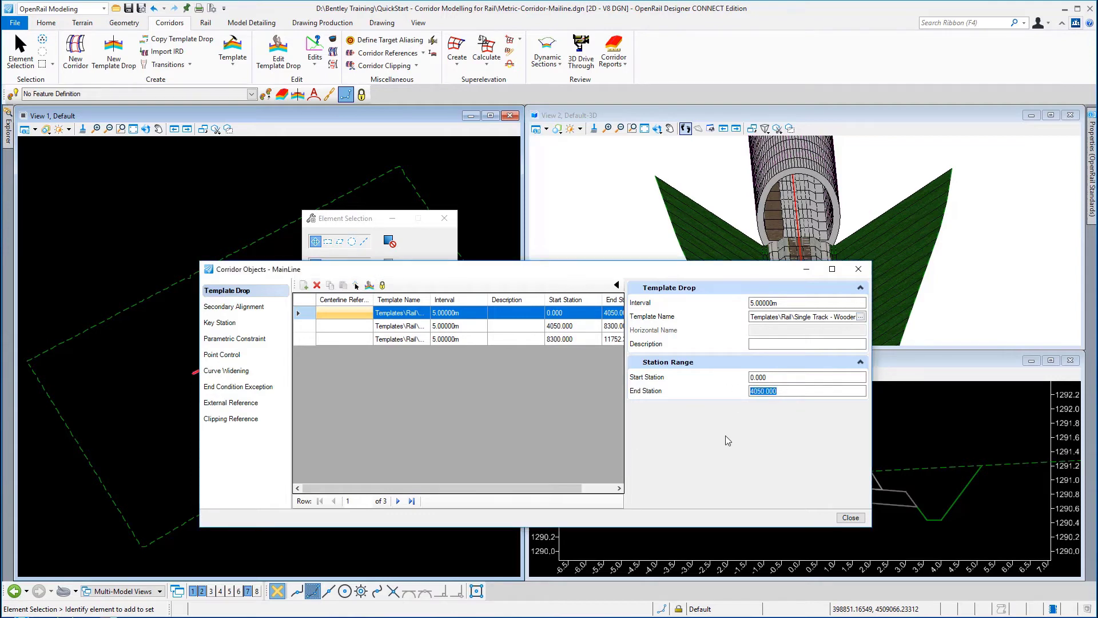
pyautogui.click(381, 326)
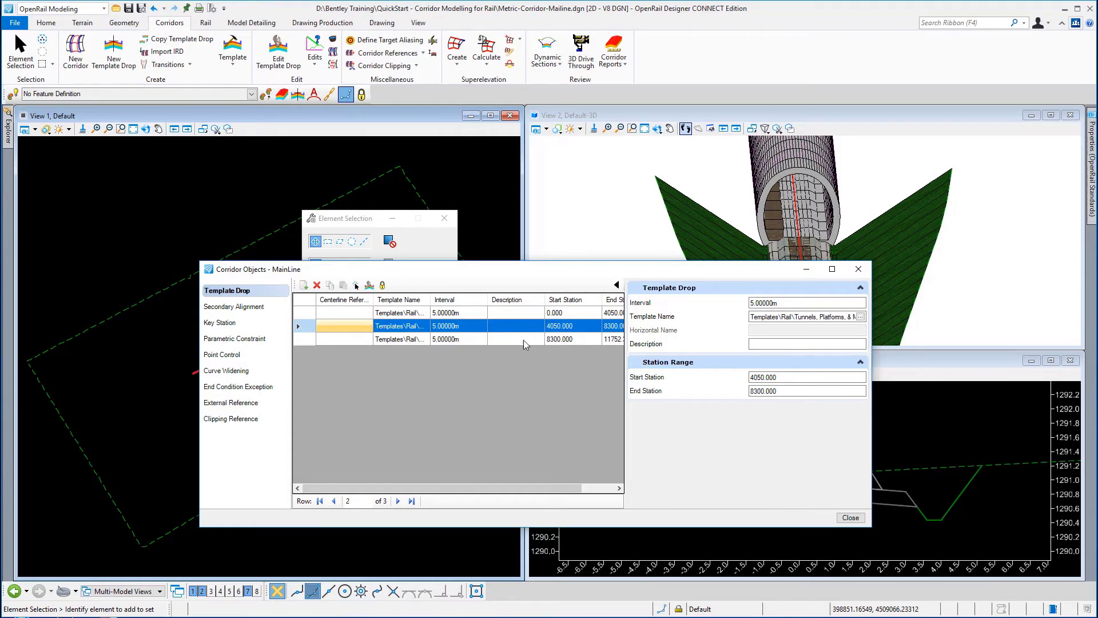
pyautogui.click(783, 376)
pyautogui.press('Tab')
pyautogui.click(392, 338)
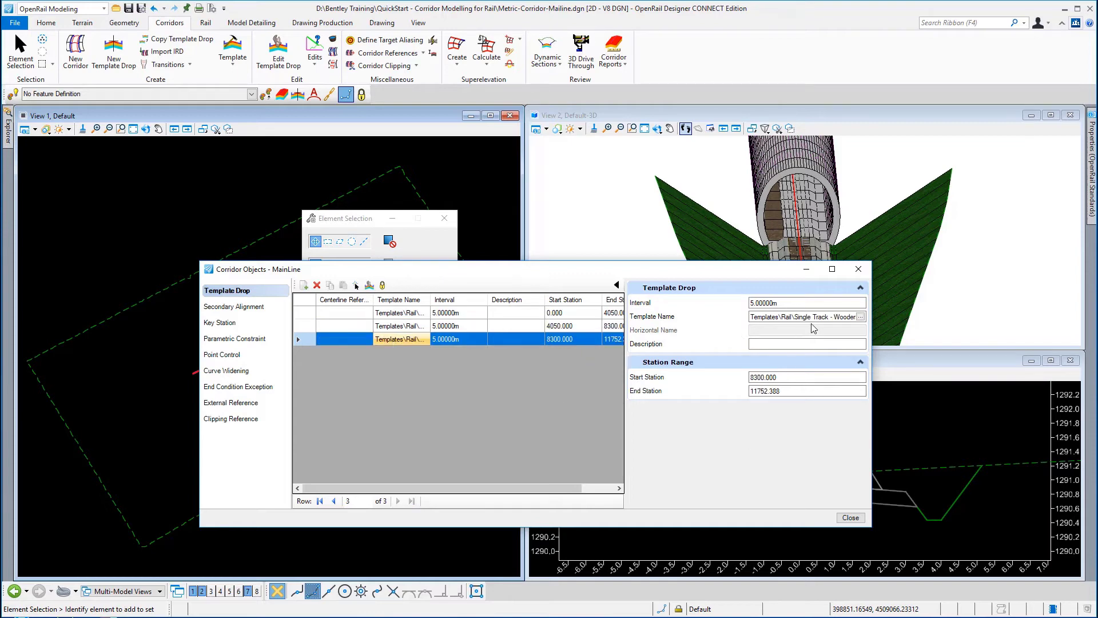
pyautogui.click(807, 377)
pyautogui.click(849, 520)
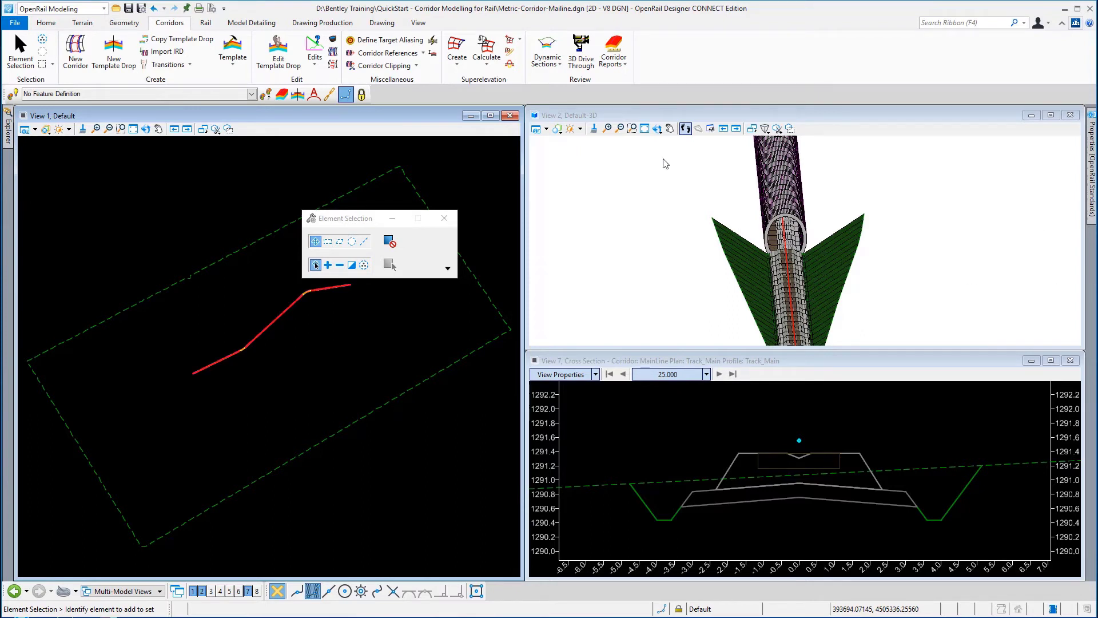
# Examine the track components at the tunnel portal in 3D and the cyan line meeting the tunnel start in plan.
pyautogui.click(631, 129)
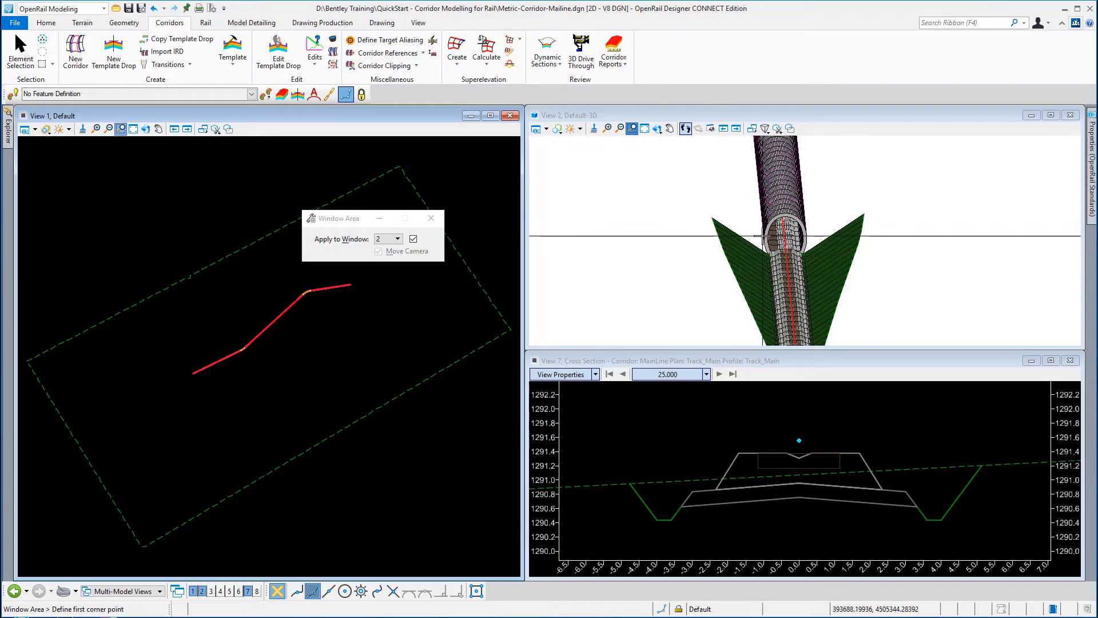
pyautogui.click(761, 235)
pyautogui.click(809, 260)
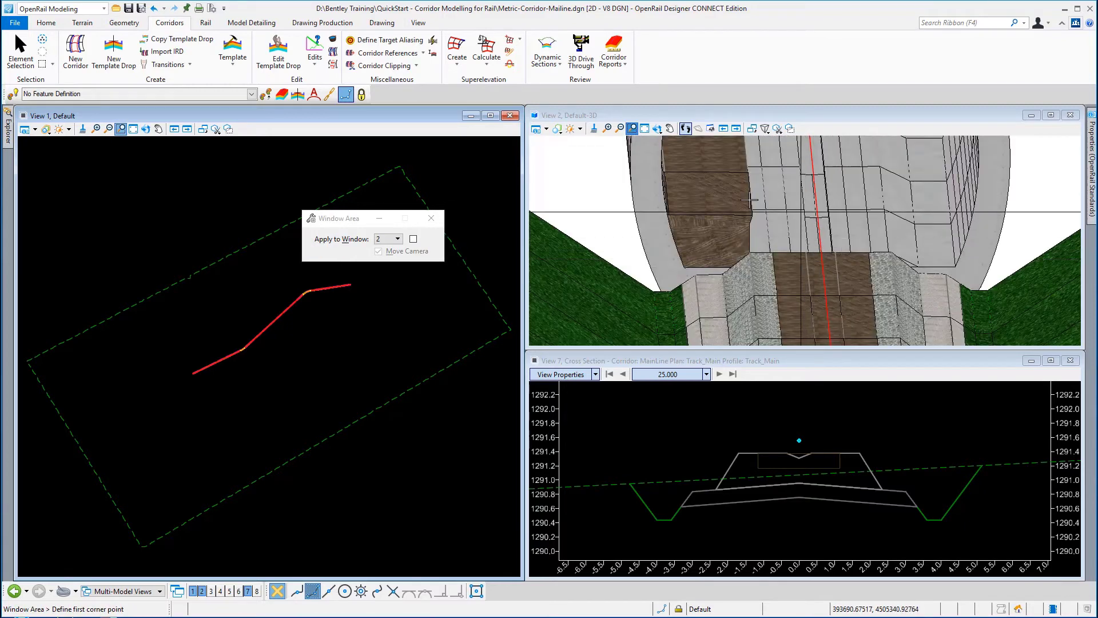
pyautogui.click(51, 68)
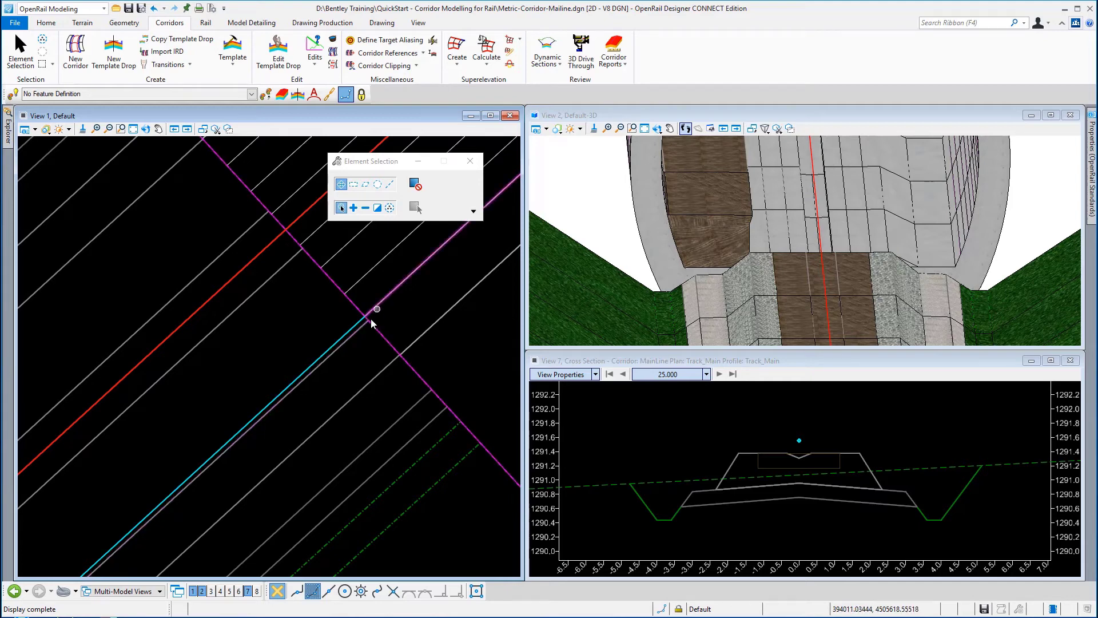
pyautogui.click(354, 329)
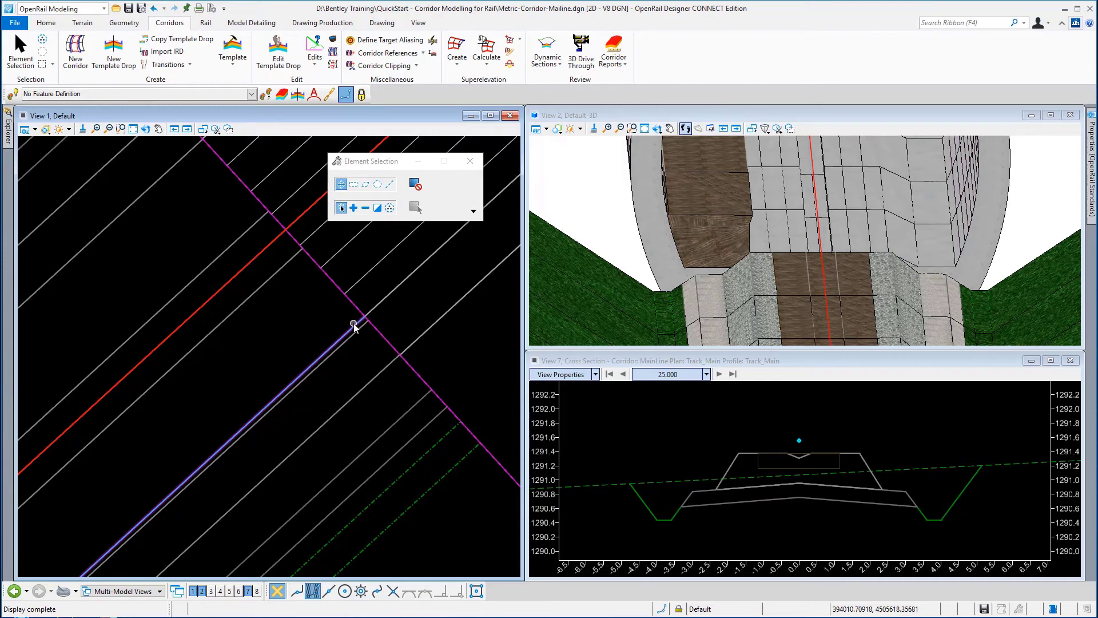
pyautogui.click(355, 333)
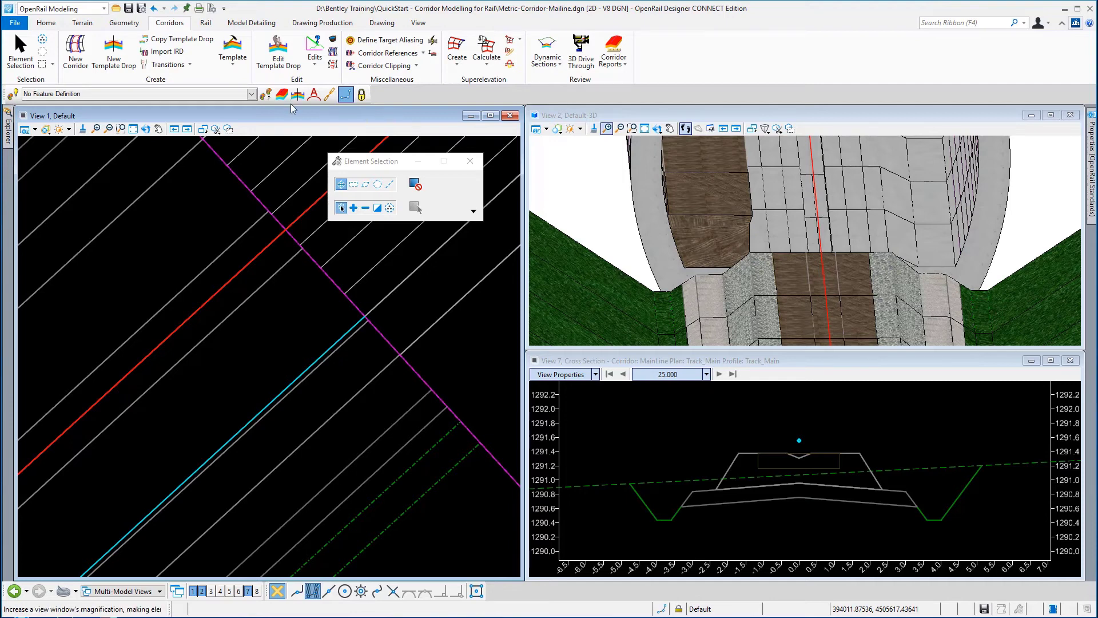
# Start a point control on the MainLine corridor, unlocked from its start and end, with a range from station 4000 to 4050.
pyautogui.click(315, 66)
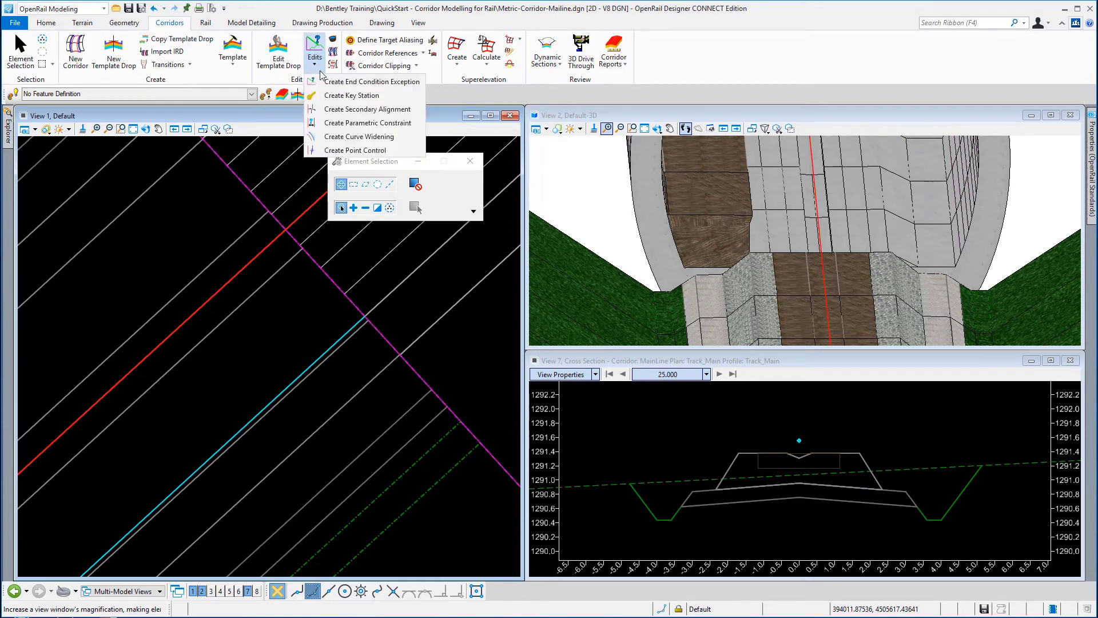
pyautogui.click(358, 150)
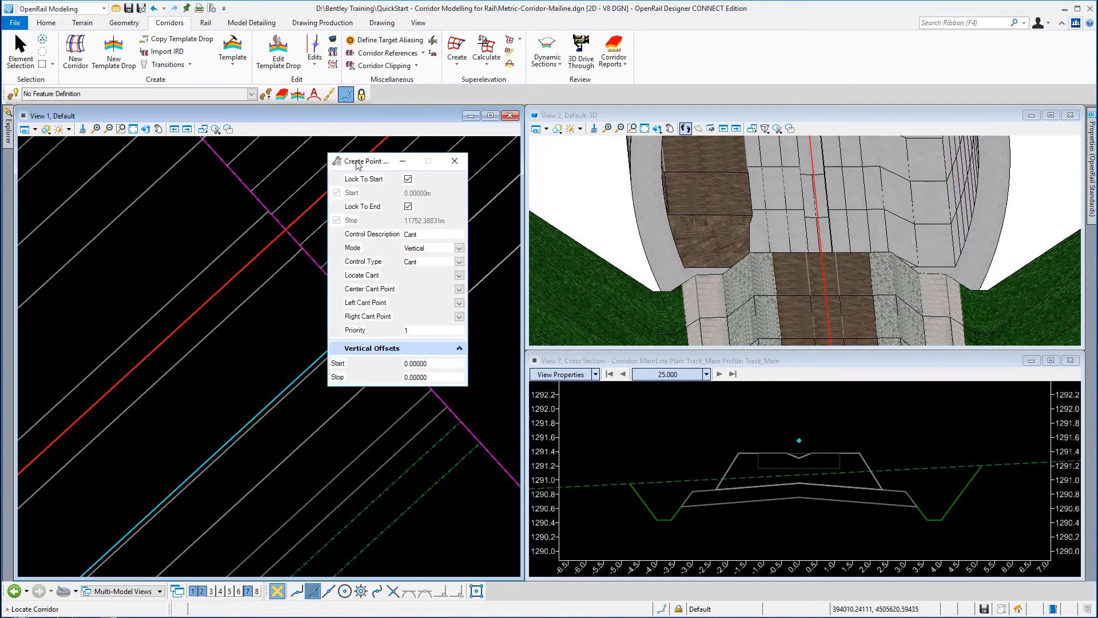
pyautogui.moveTo(343, 161); pyautogui.dragTo(144, 151)
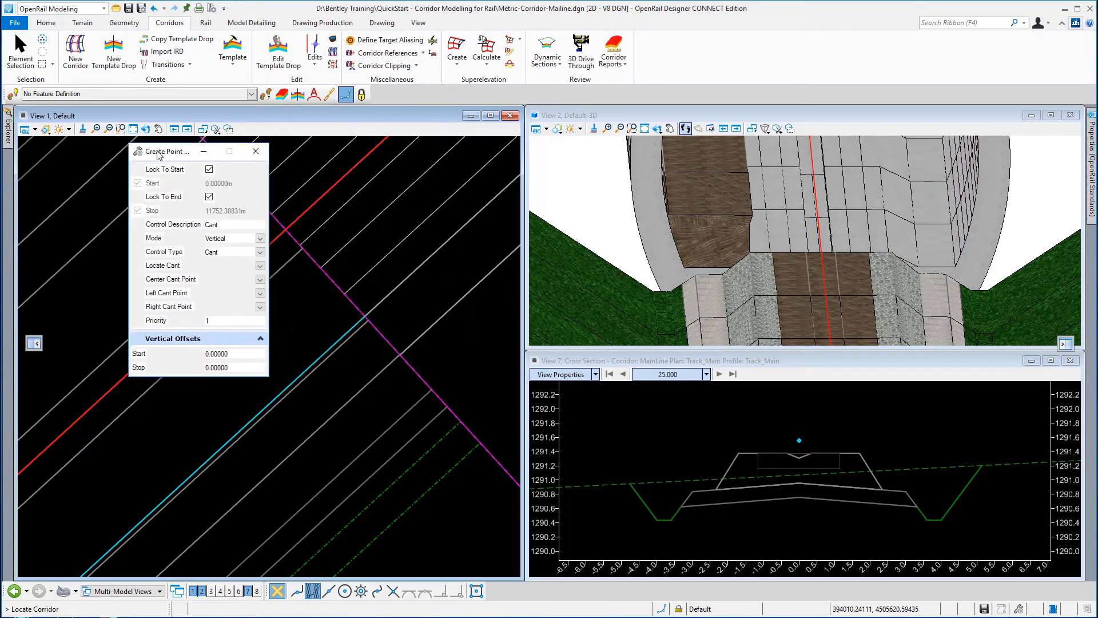
pyautogui.click(378, 345)
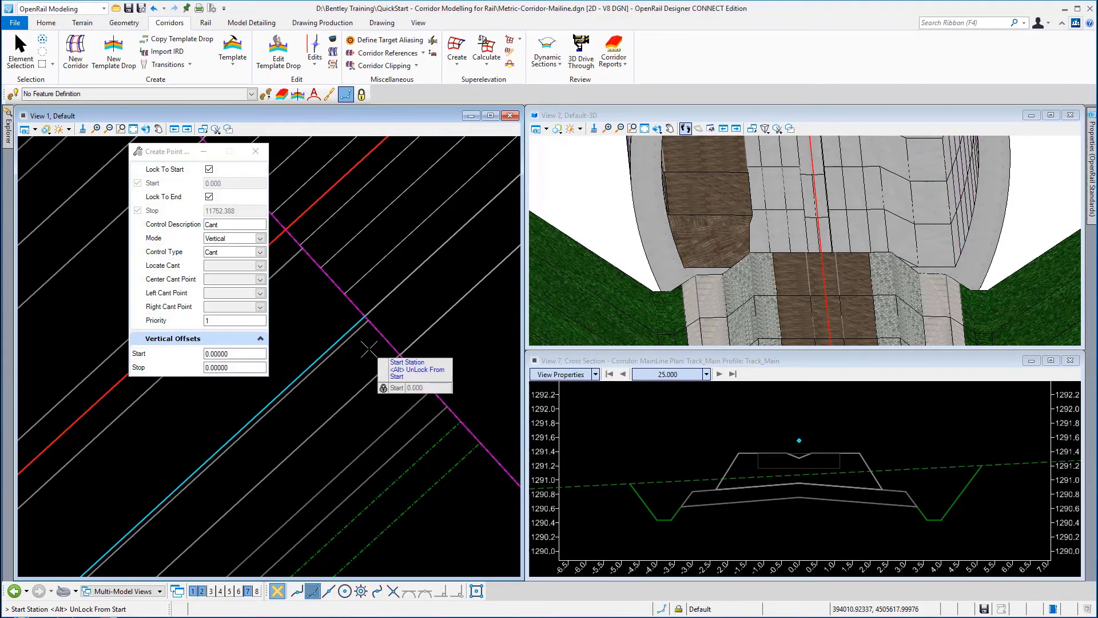
pyautogui.click(210, 168)
pyautogui.click(209, 197)
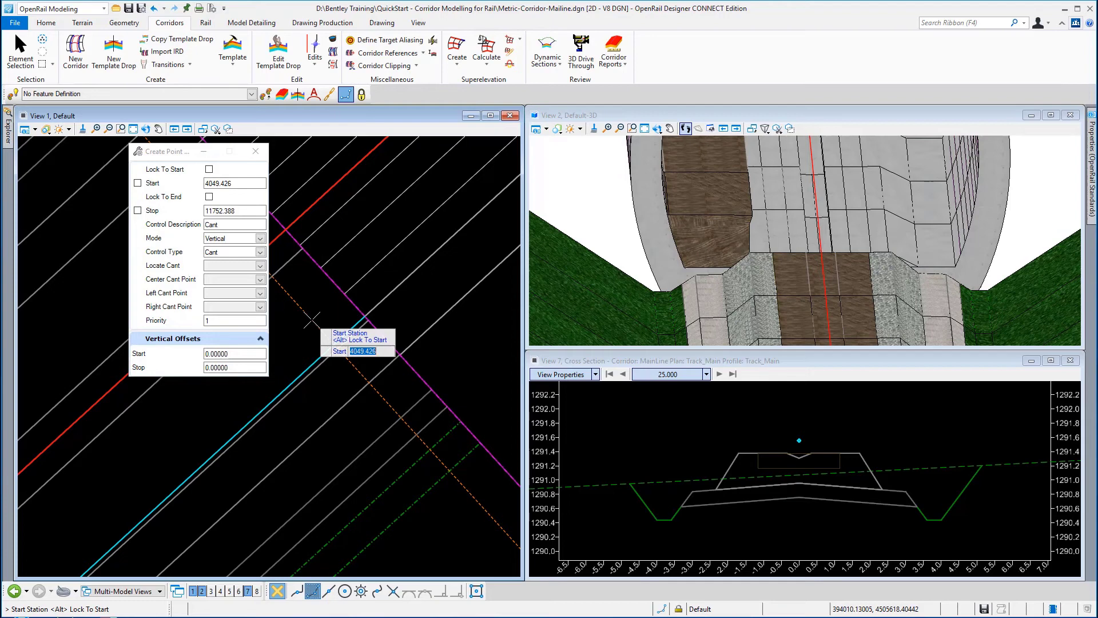
pyautogui.write('4000')
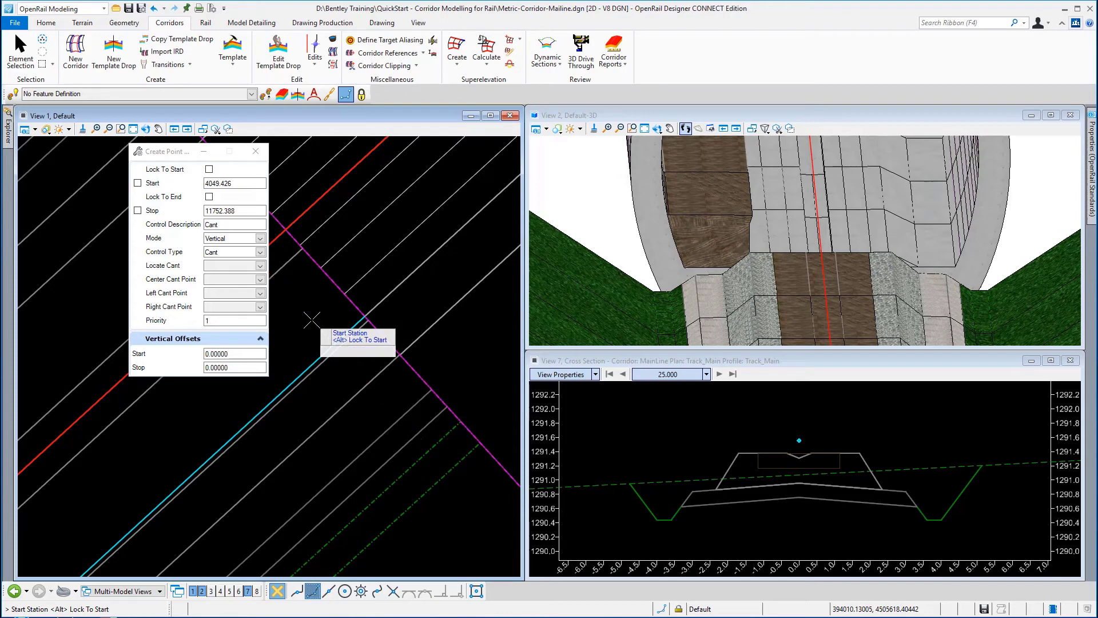
pyautogui.press('Return')
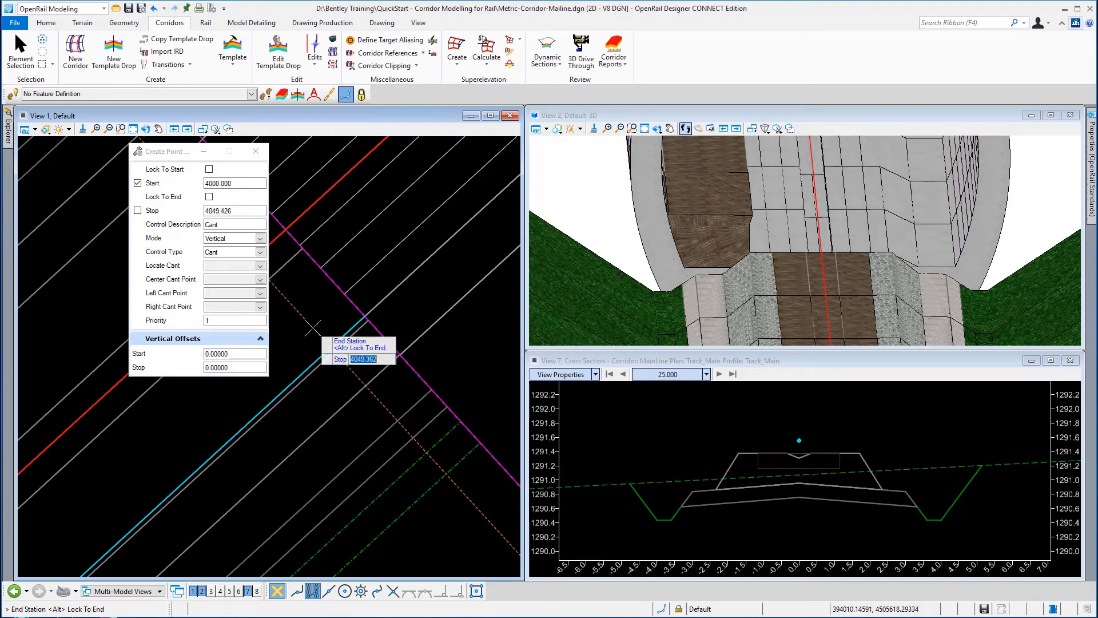
pyautogui.write('4050')
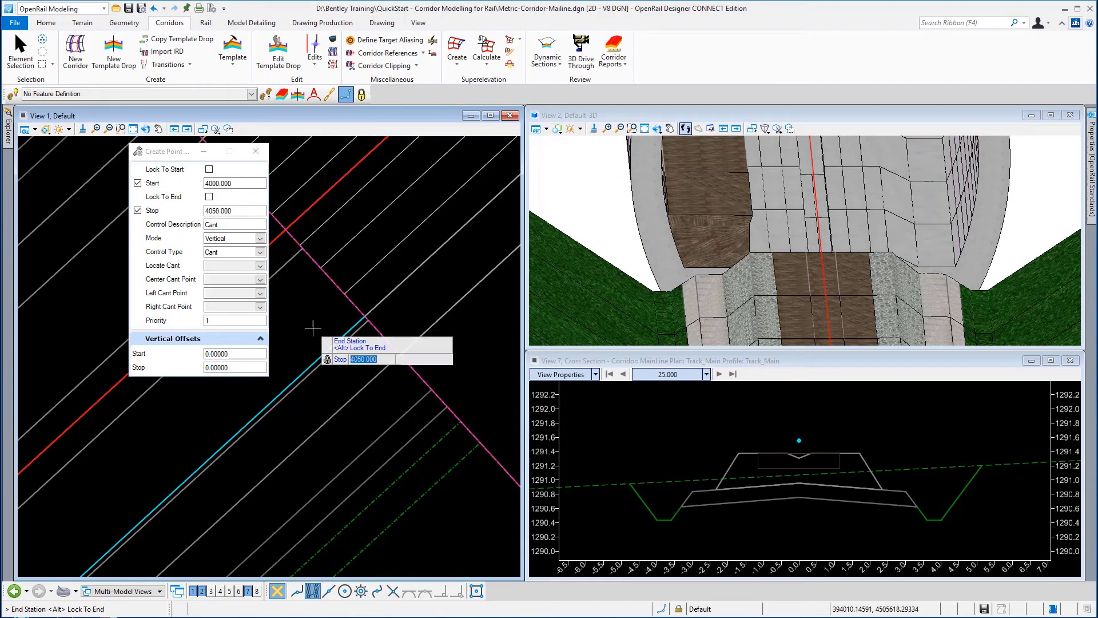
pyautogui.press('Return')
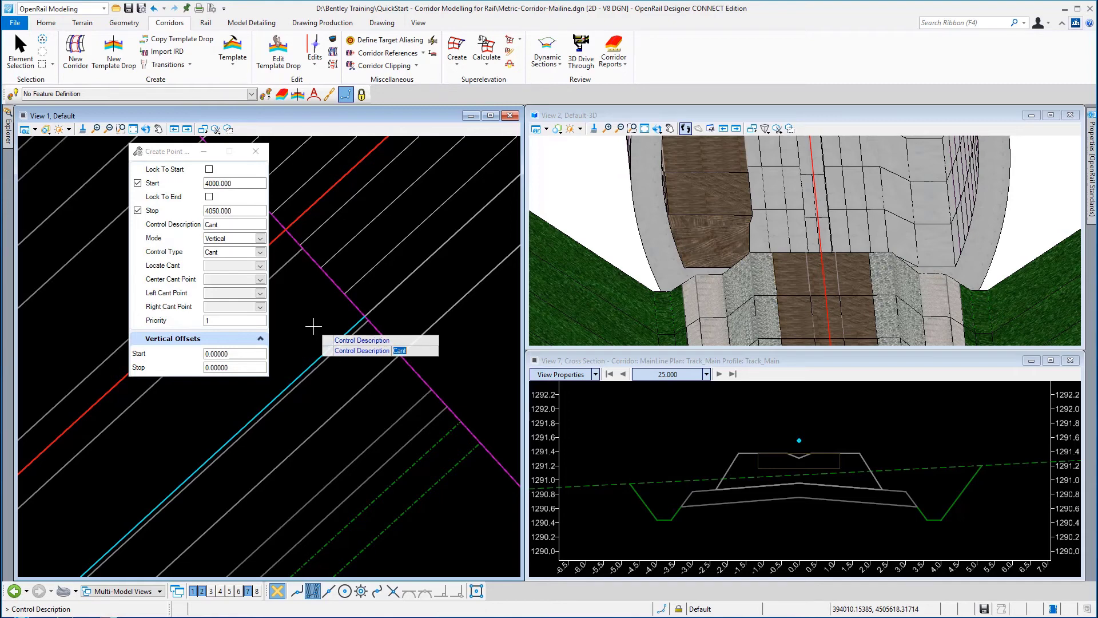
# Describe the point control as Right Ballast Line and set its mode to Horizontal.
pyautogui.write('R')
pyautogui.write('ight Ballas')
pyautogui.write('t Line')
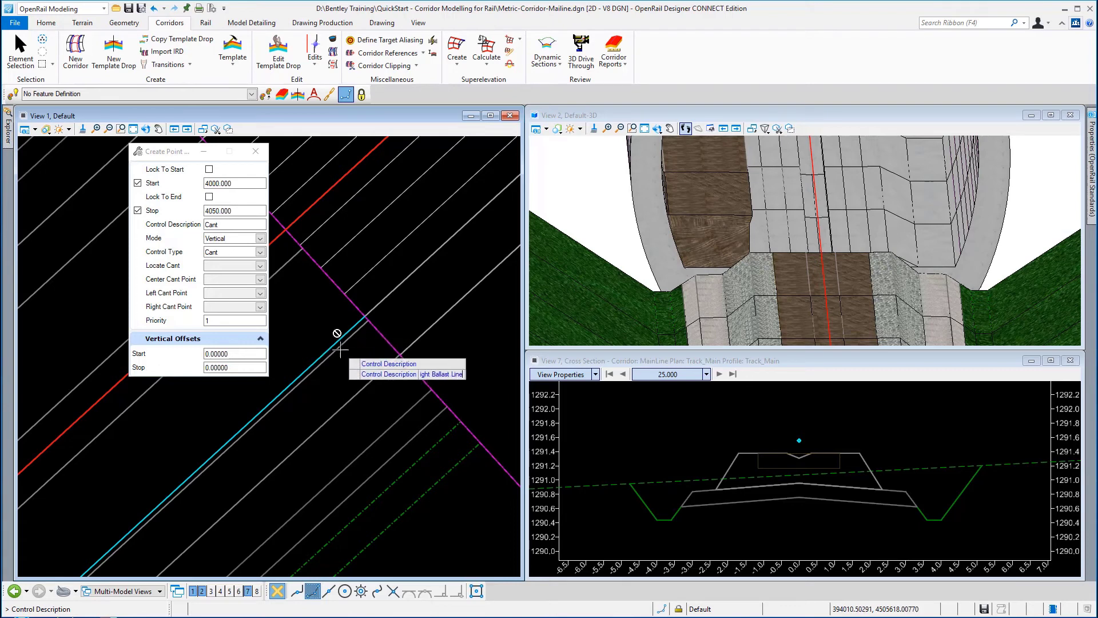
pyautogui.press('Return')
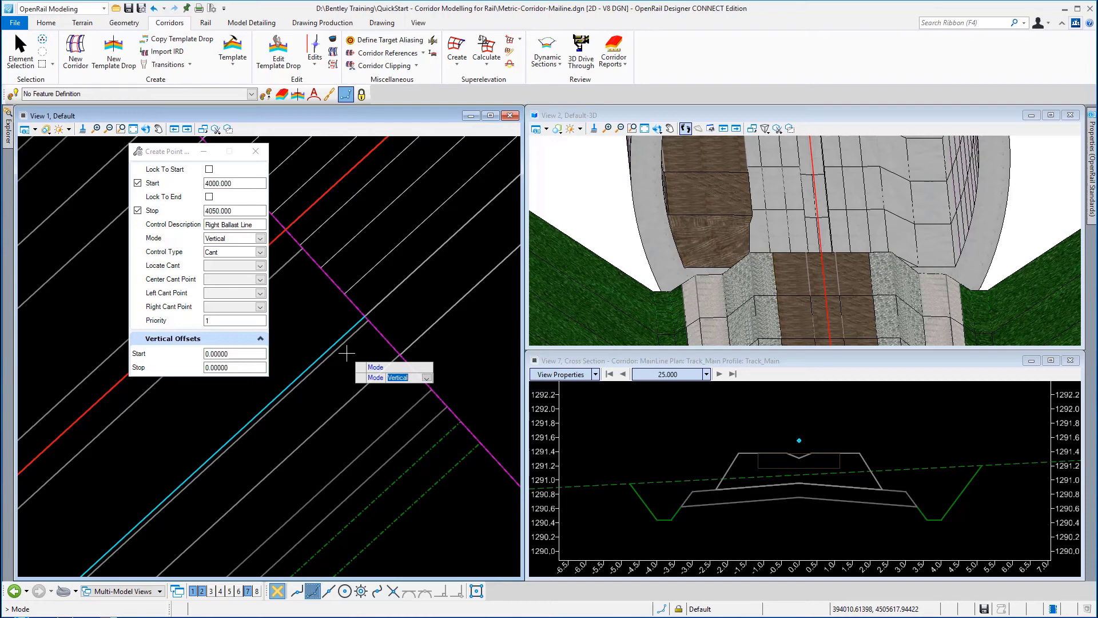
pyautogui.press('Up')
pyautogui.press('Return')
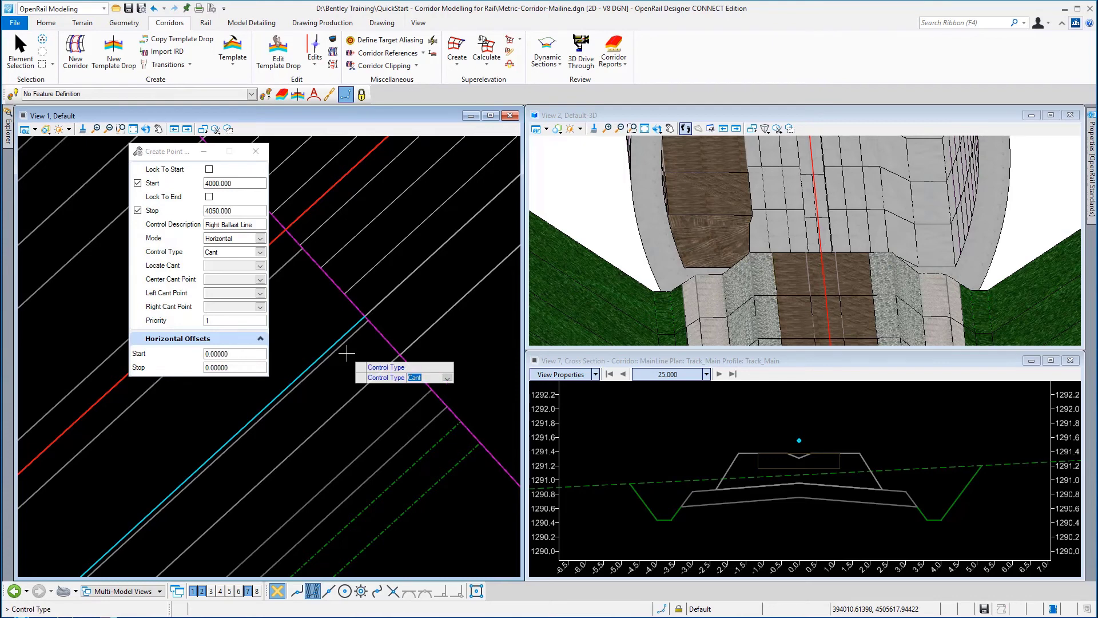
# Set the control type of the Right Ballast Line point control to Linear Geometry.
pyautogui.press('Up')
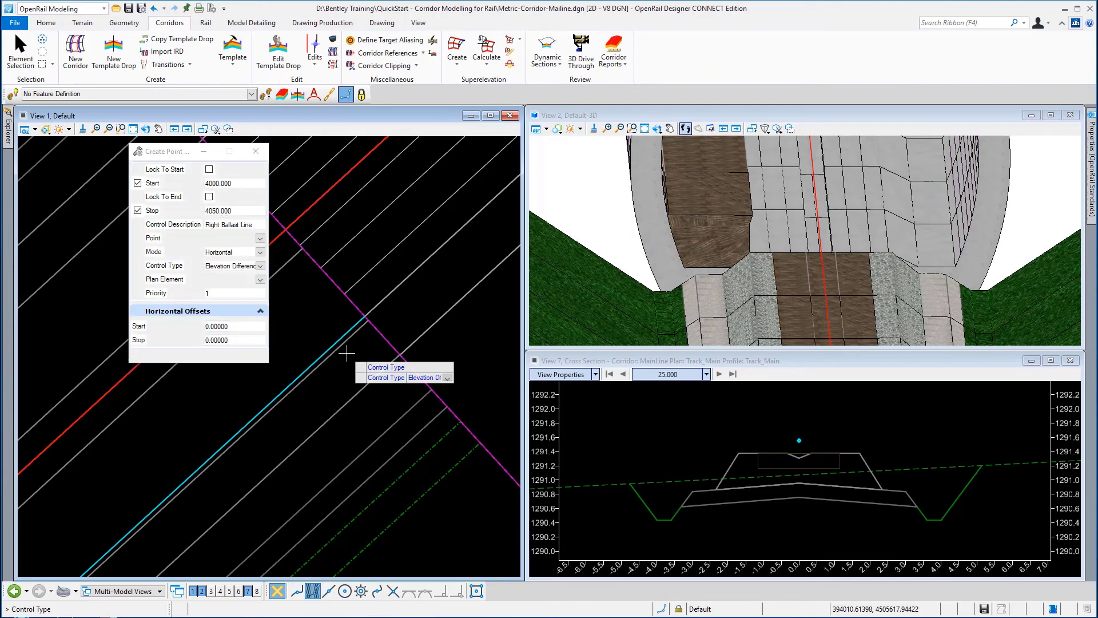
pyautogui.press('Up')
pyautogui.press('Up')
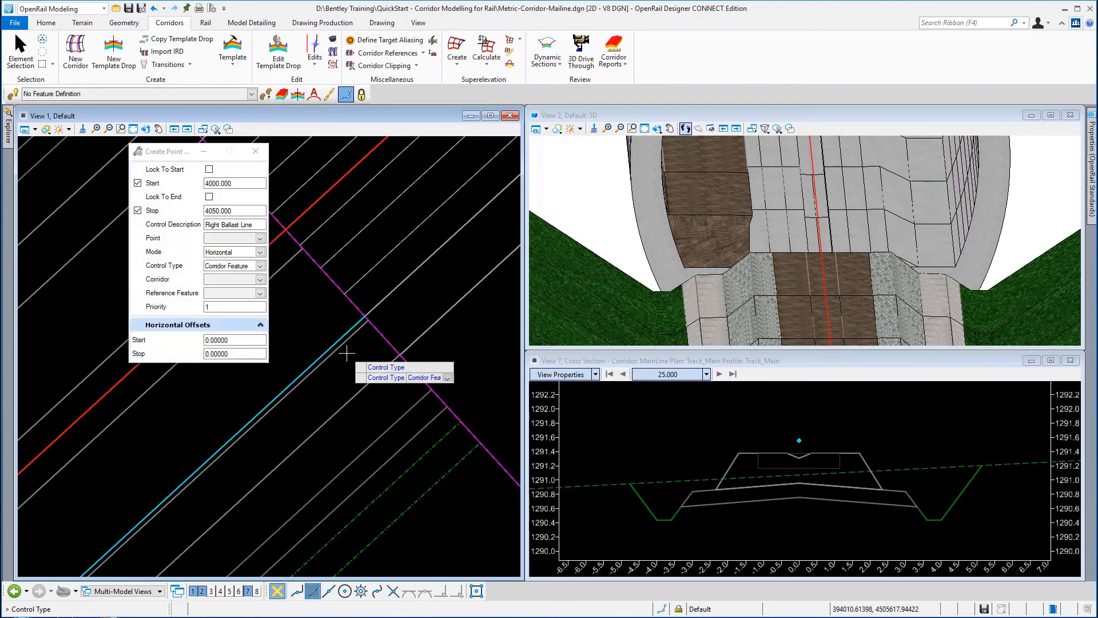
pyautogui.press('Up')
pyautogui.press('Up')
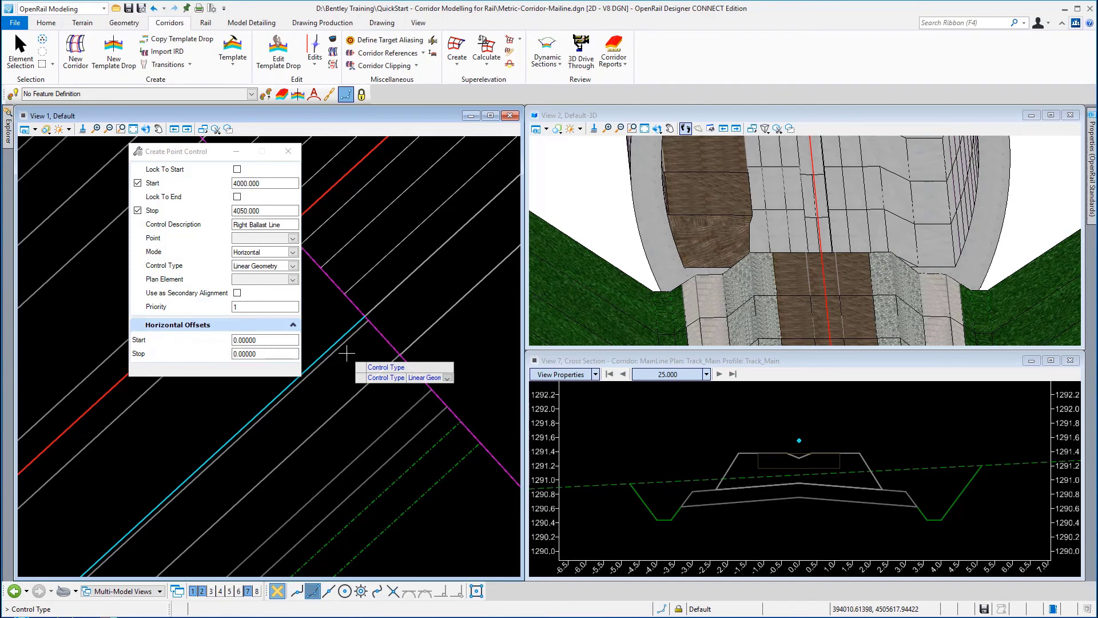
pyautogui.press('Return')
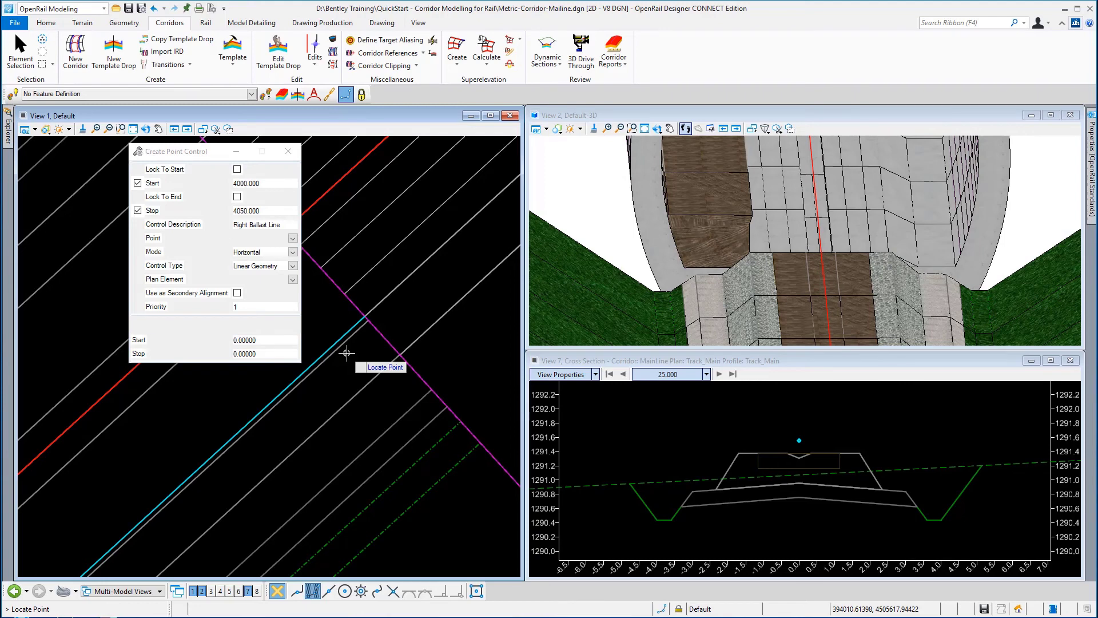
# Control the RO ballast point from the cross section with the cyan Ballast Control line in plan, without using it as a secondary alignment.
pyautogui.click(858, 453)
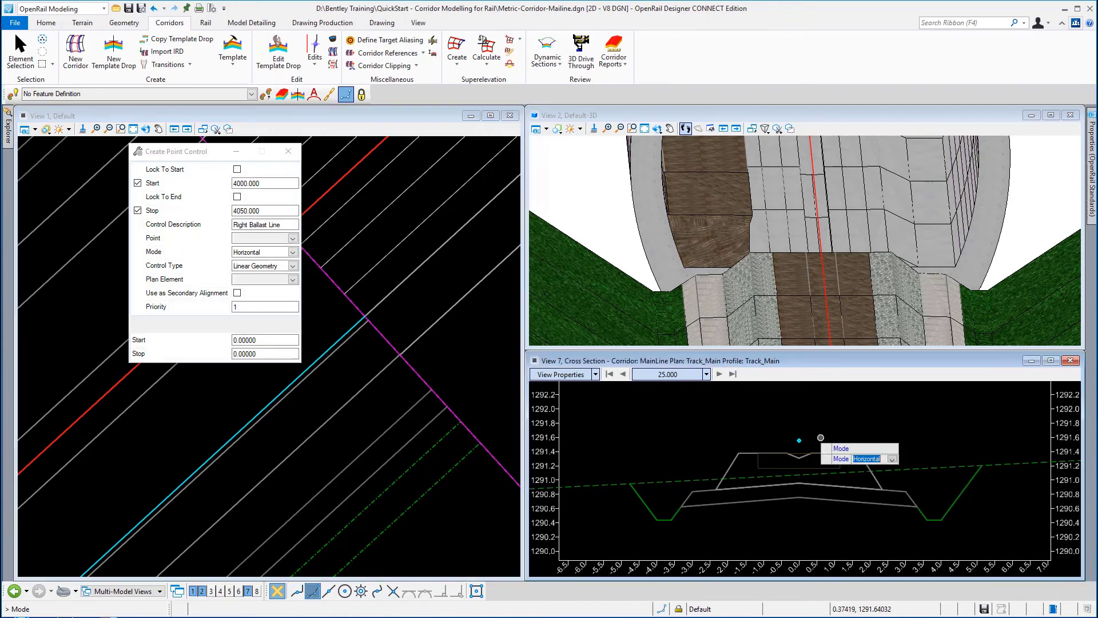
pyautogui.click(230, 379)
pyautogui.click(229, 379)
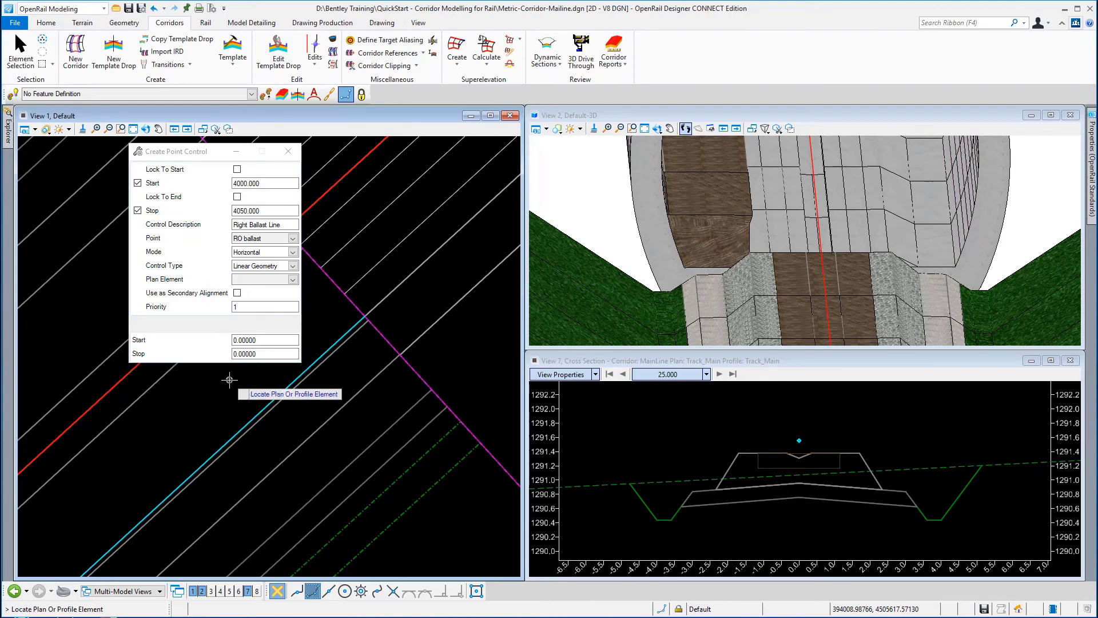
pyautogui.click(287, 385)
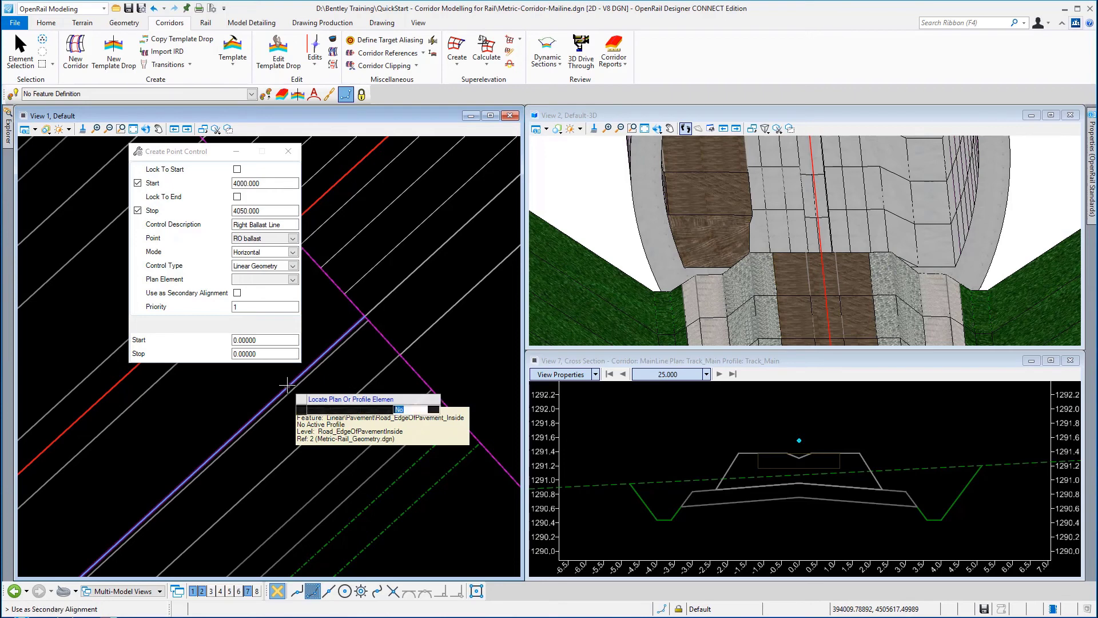
pyautogui.click(228, 386)
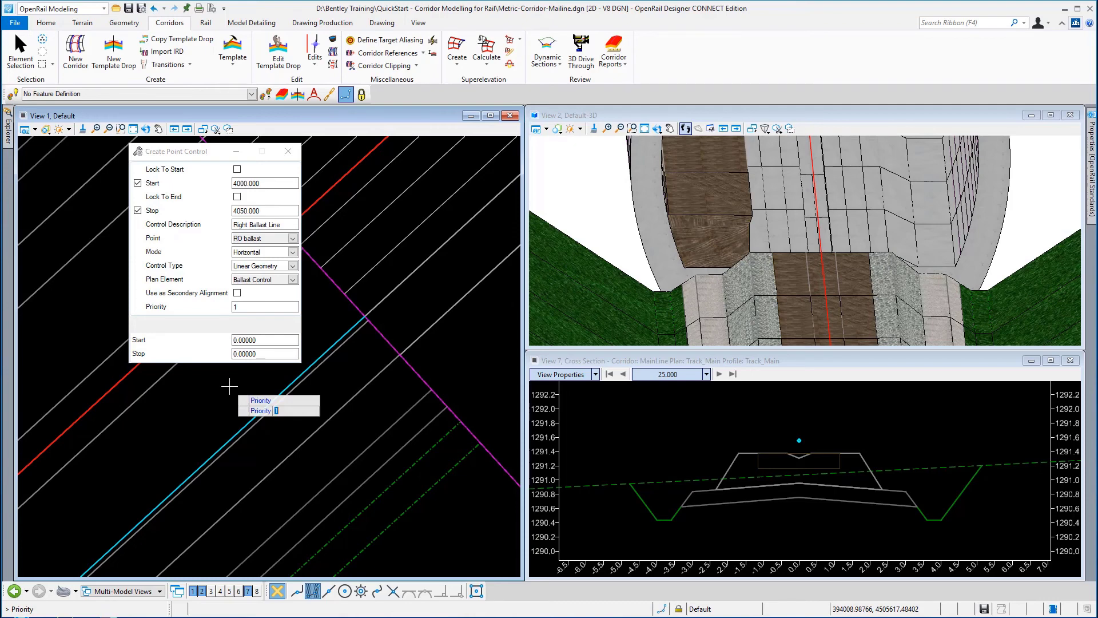
# Complete the point control with priority 1 and start and stop horizontal offsets of 0.
pyautogui.click(229, 386)
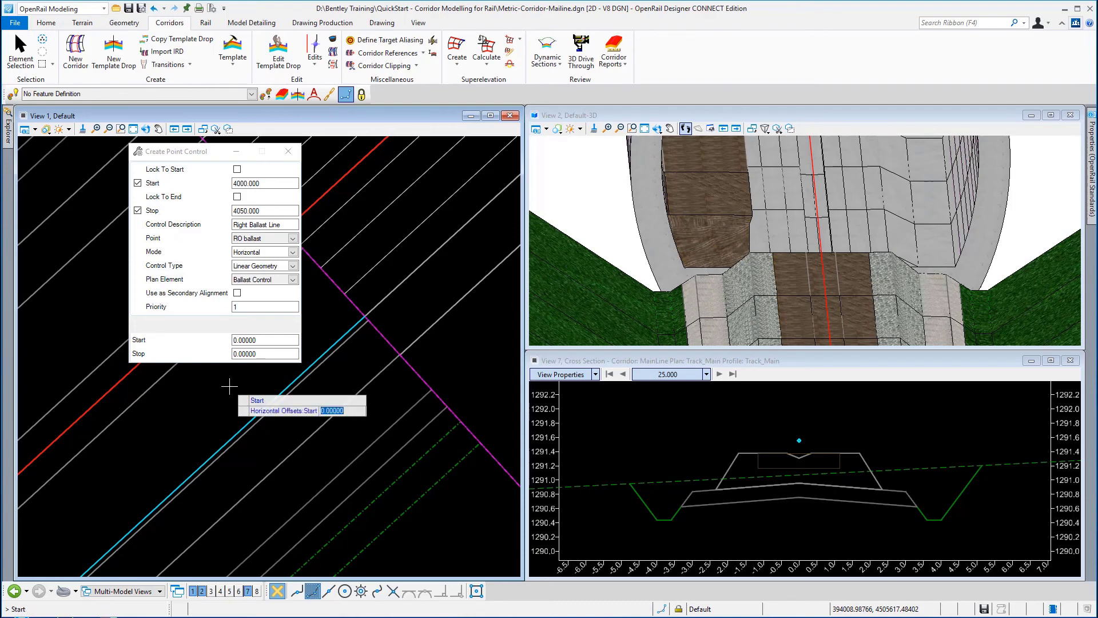
pyautogui.click(228, 386)
pyautogui.click(228, 387)
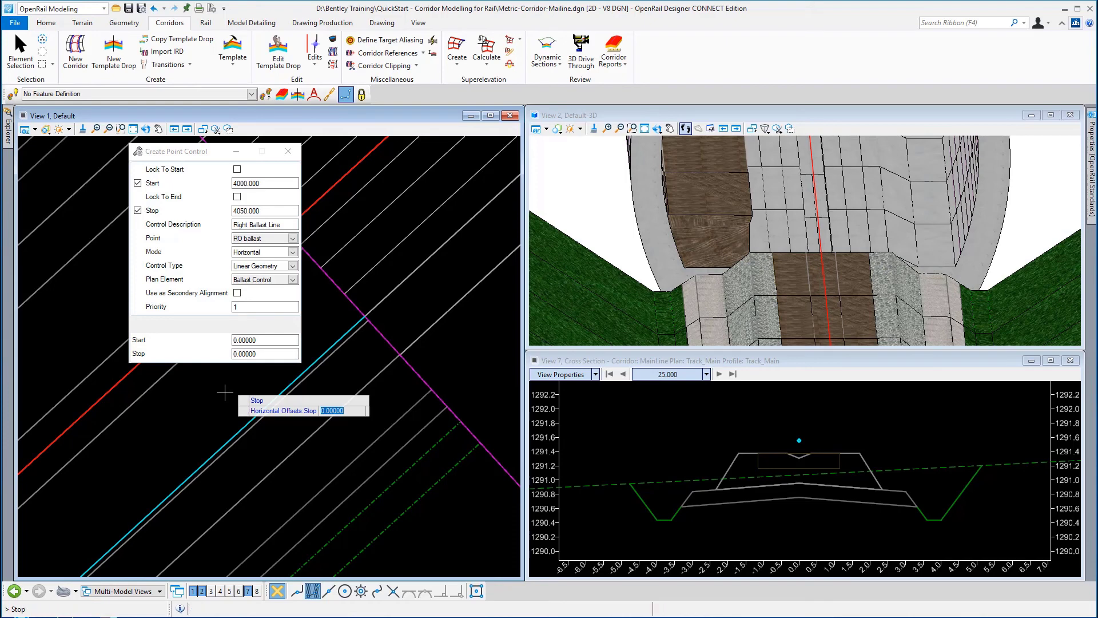
pyautogui.click(223, 394)
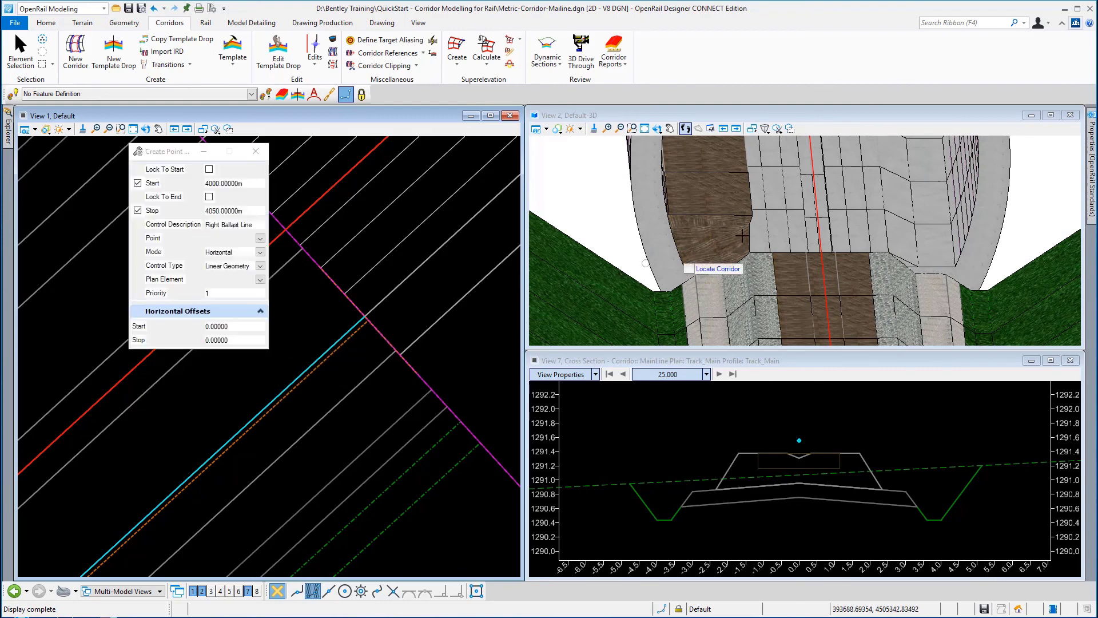
pyautogui.scroll(1, 861, 267)
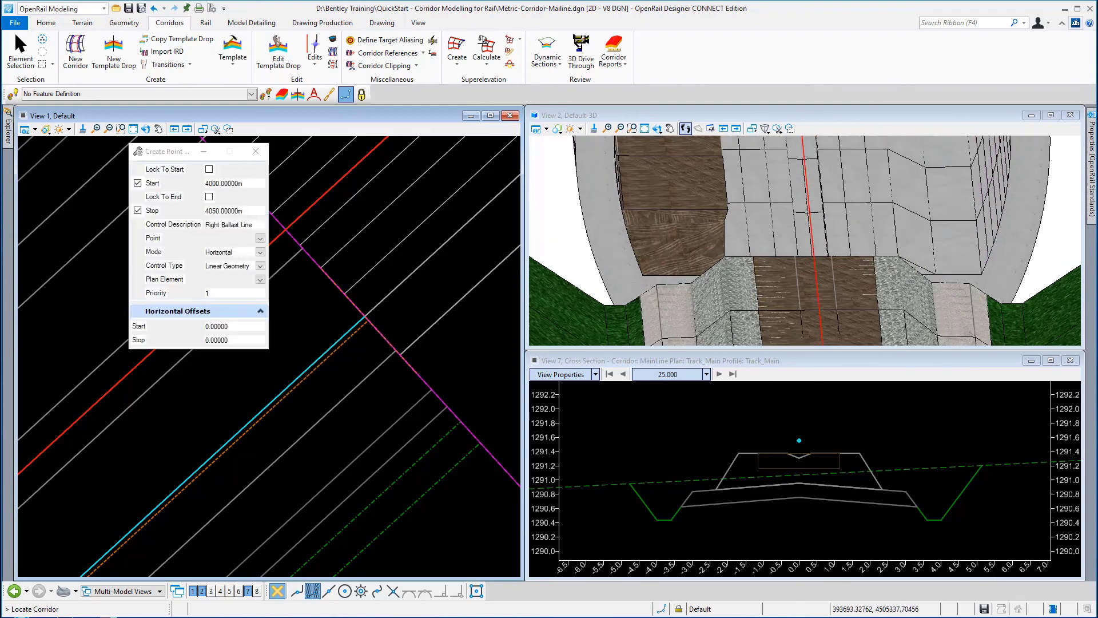
# Review the settings and station range of the Right Ballast Line point control in the MainLine corridor's Corridor Objects.
pyautogui.click(17, 55)
pyautogui.click(332, 40)
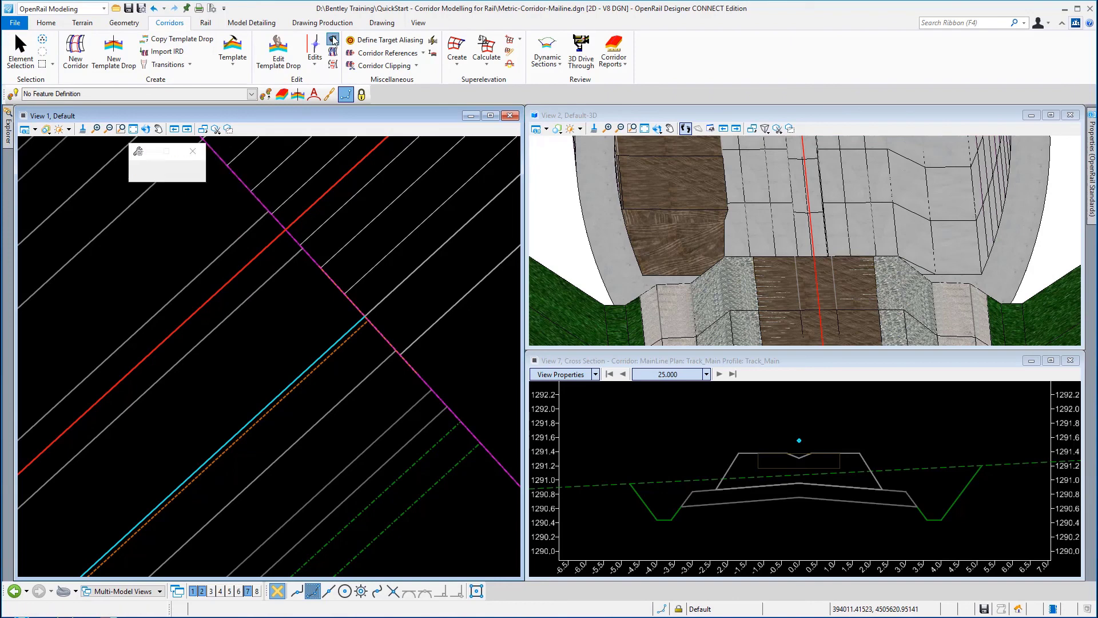
pyautogui.click(412, 368)
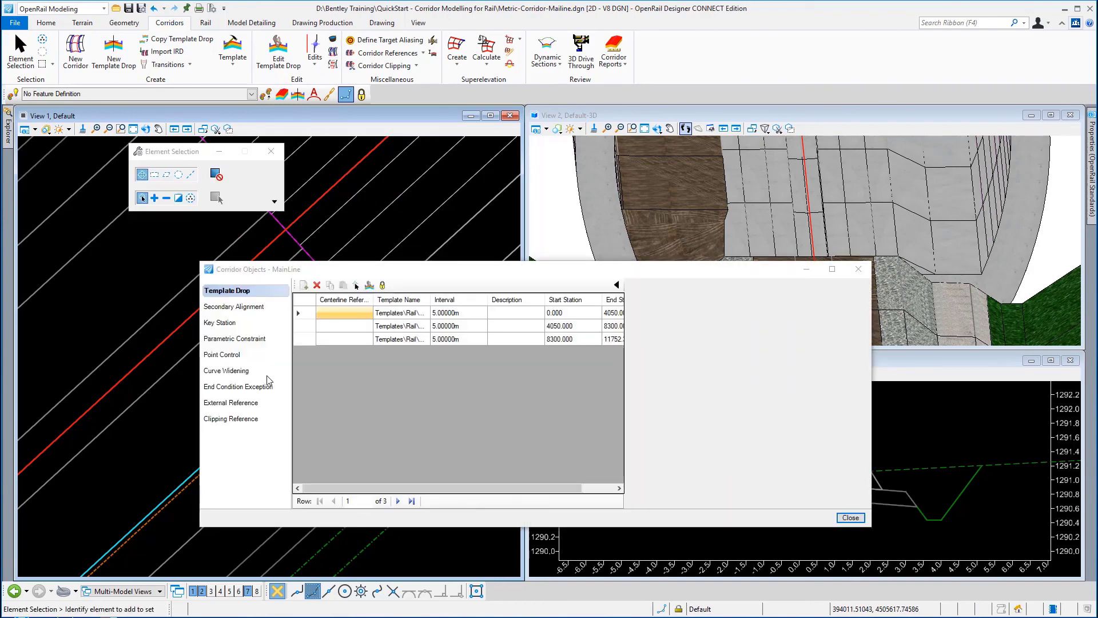
pyautogui.click(224, 354)
pyautogui.click(334, 313)
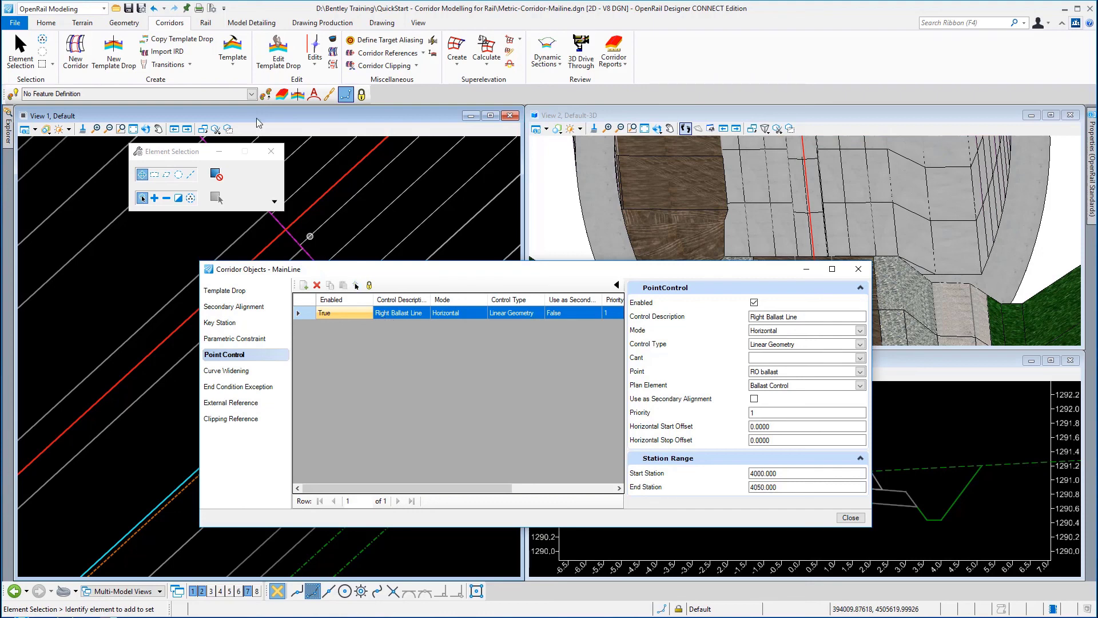
pyautogui.click(858, 269)
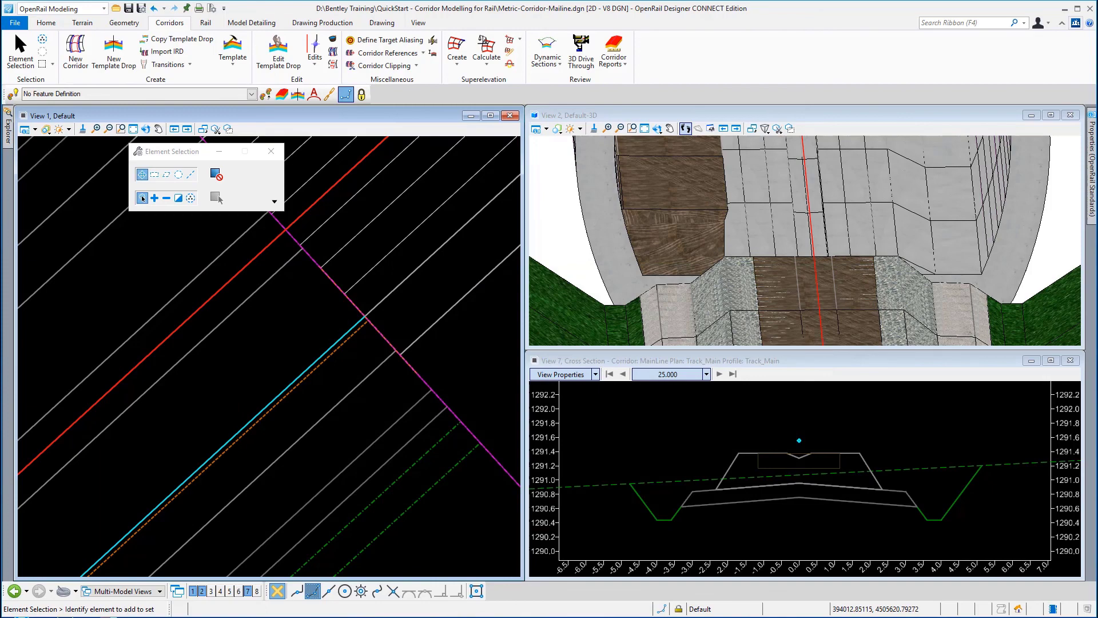